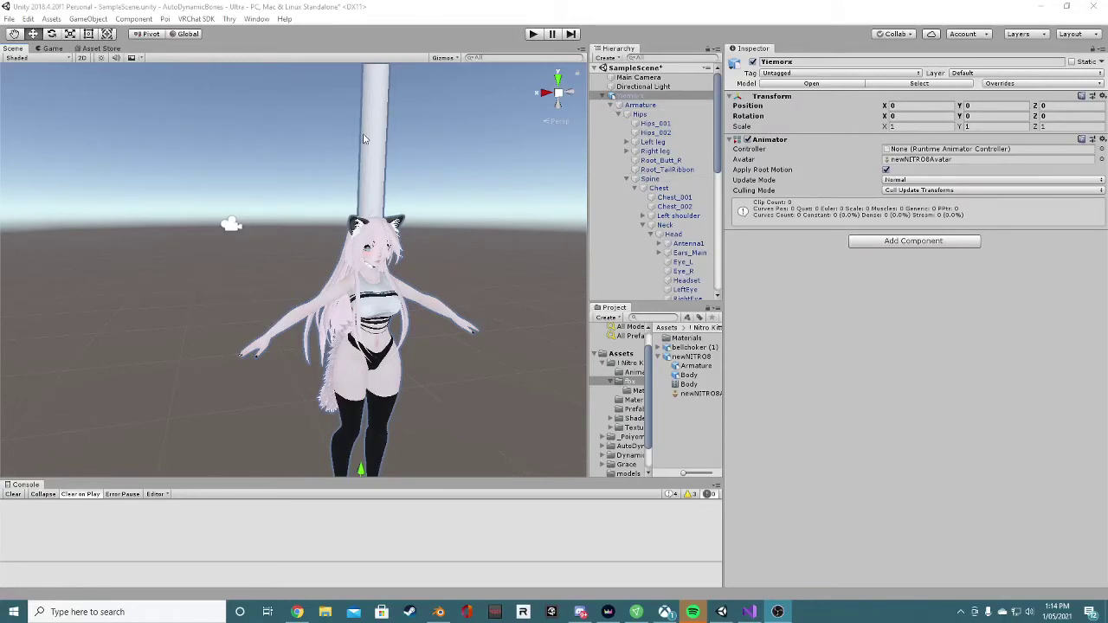
pyautogui.scroll(-2, 260, 248)
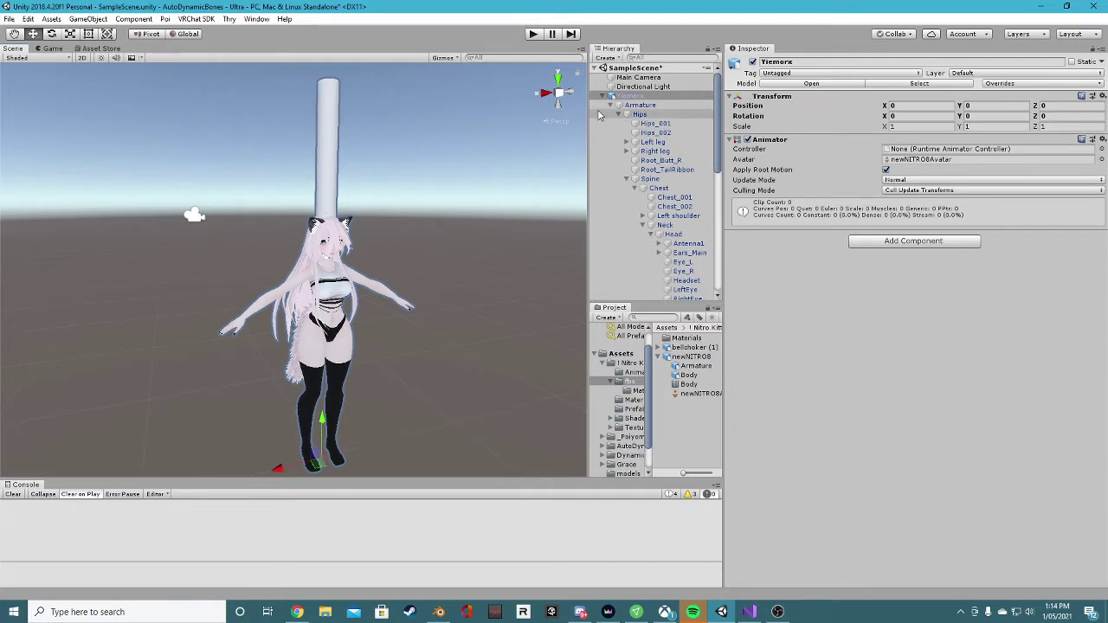
pyautogui.keyDown('alt'); pyautogui.moveTo(488, 238); pyautogui.dragTo(453, 178); pyautogui.keyUp('alt')
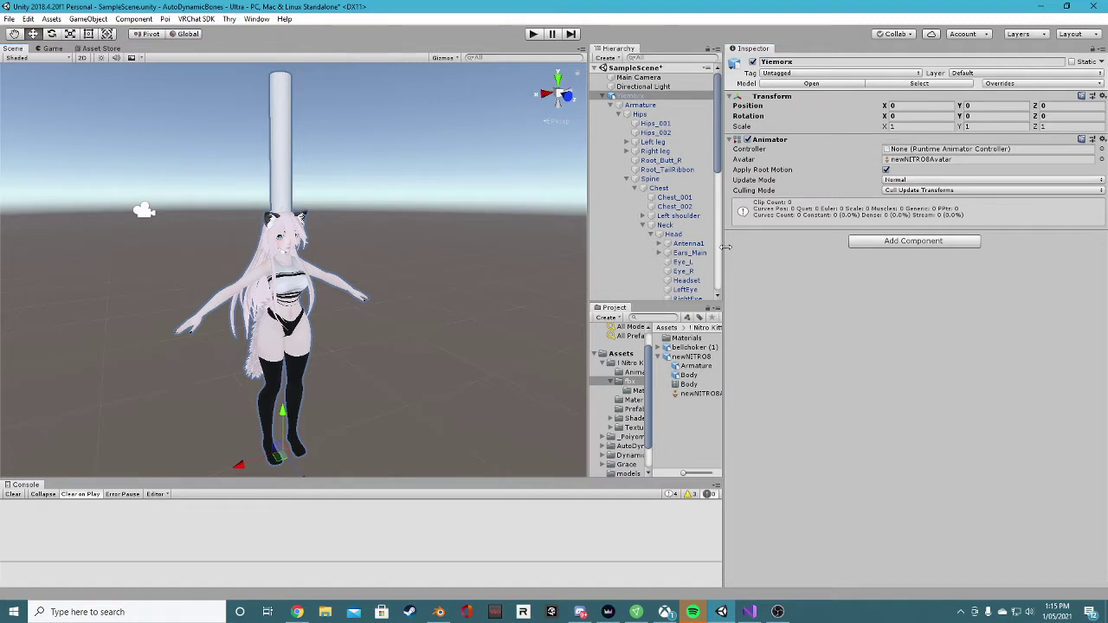
pyautogui.moveTo(725, 247); pyautogui.dragTo(736, 248)
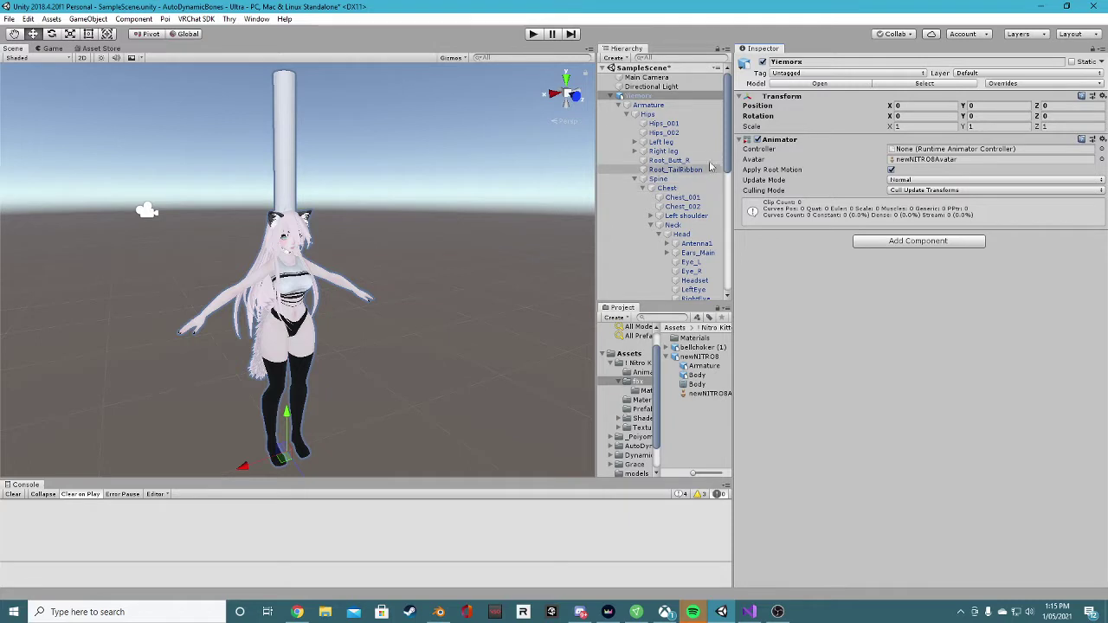
pyautogui.scroll(-3, 705, 186)
pyautogui.scroll(3, 705, 186)
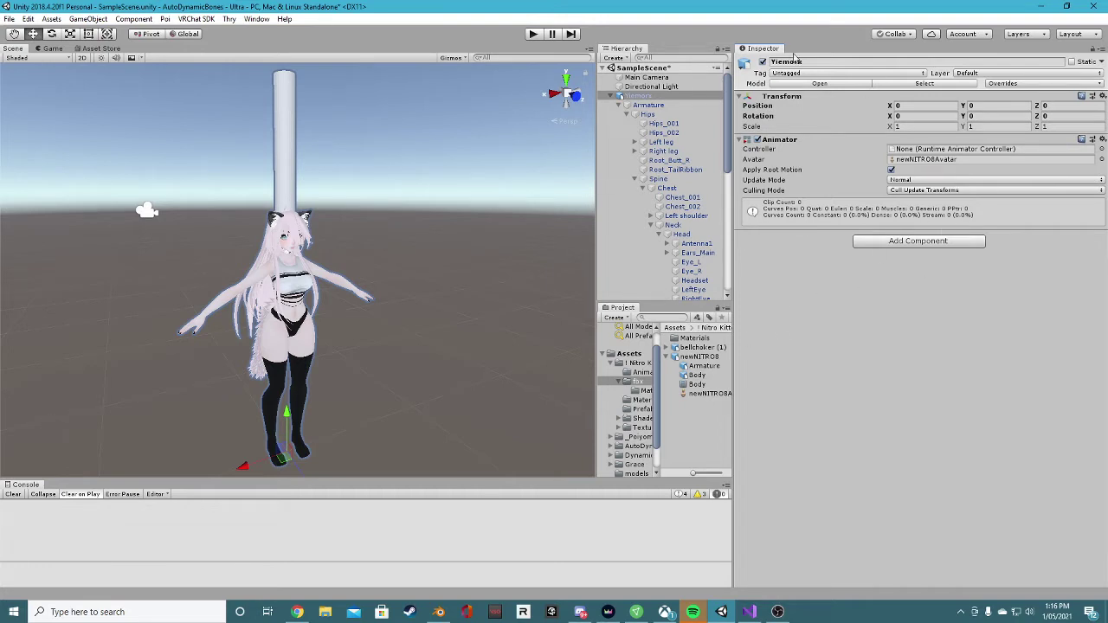
# Open the newNITRO8 model's rig configuration, saving the scene, check the humanoid bone mapping and return to the scene.
pyautogui.click(685, 356)
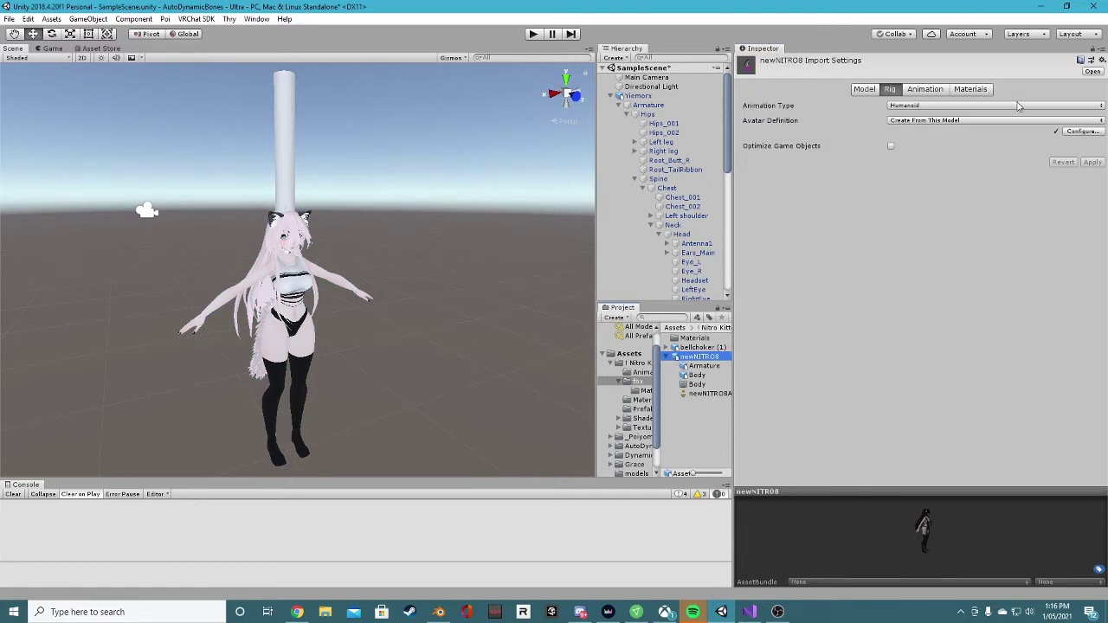
pyautogui.click(1082, 131)
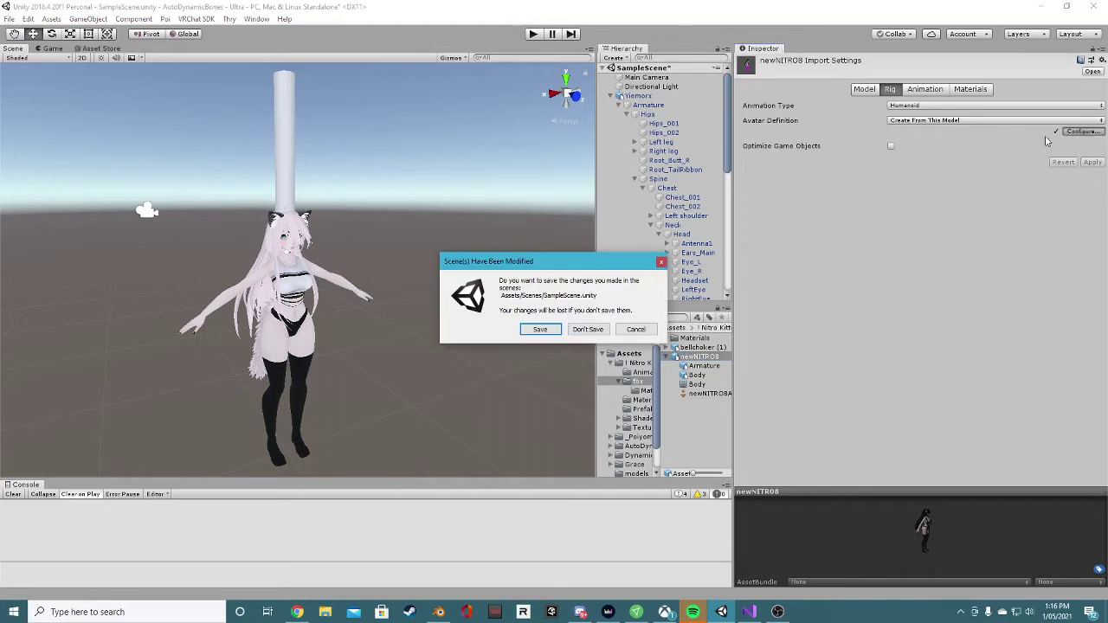
pyautogui.click(539, 329)
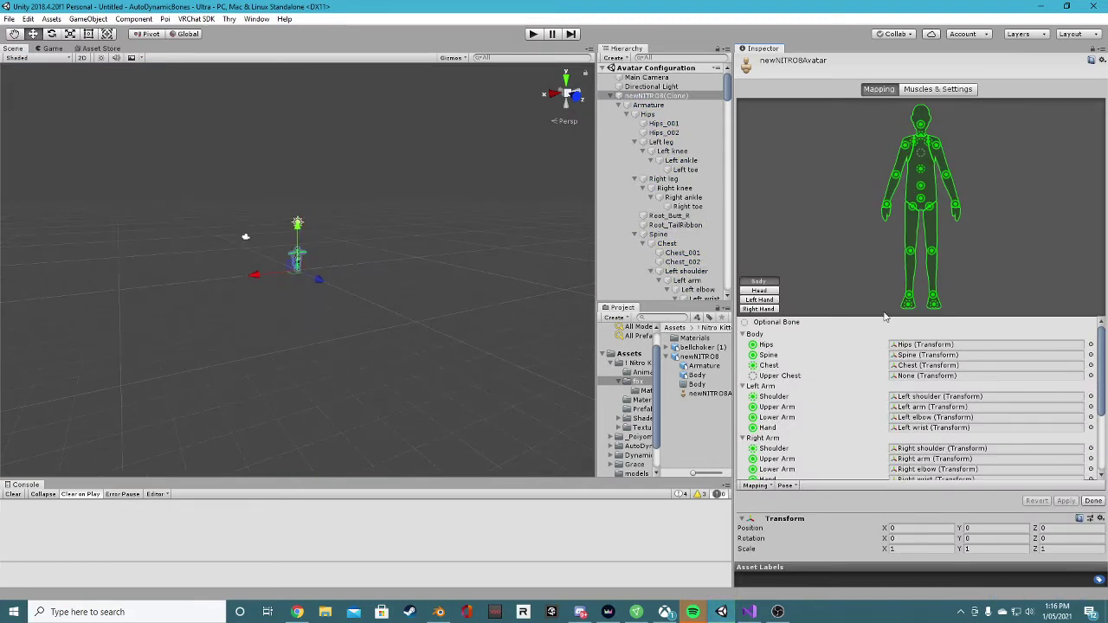
pyautogui.scroll(-2, 994, 375)
pyautogui.scroll(2, 991, 376)
pyautogui.click(1092, 500)
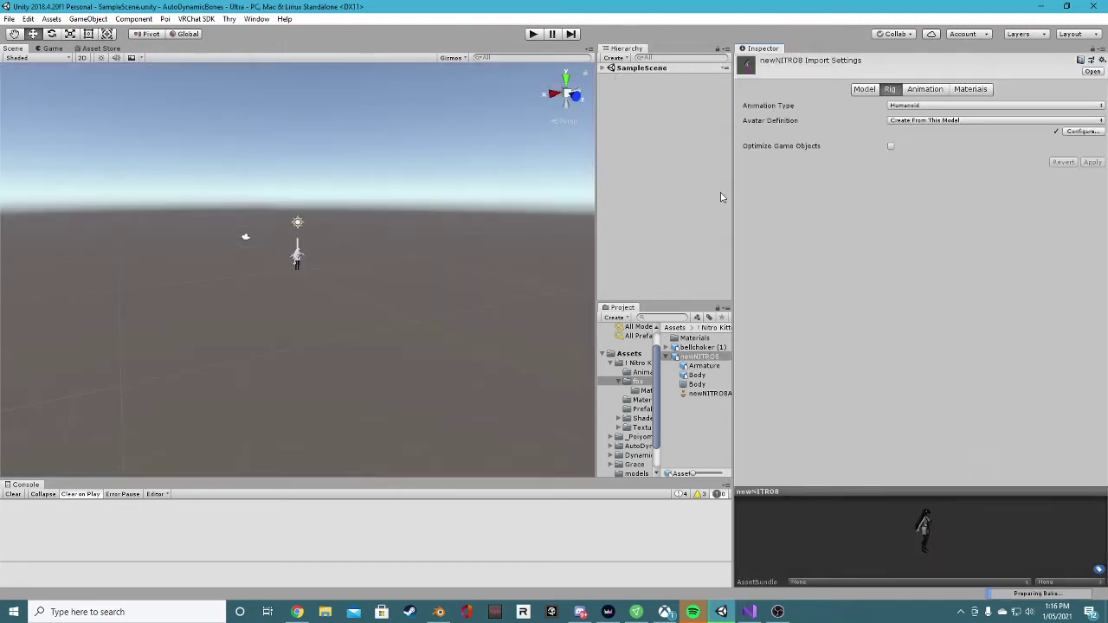
# Add the Auto Dynamic Bones script to the avatar's root object and run its automatic fixes for the setup errors.
pyautogui.click(603, 68)
pyautogui.click(638, 95)
pyautogui.press('f')
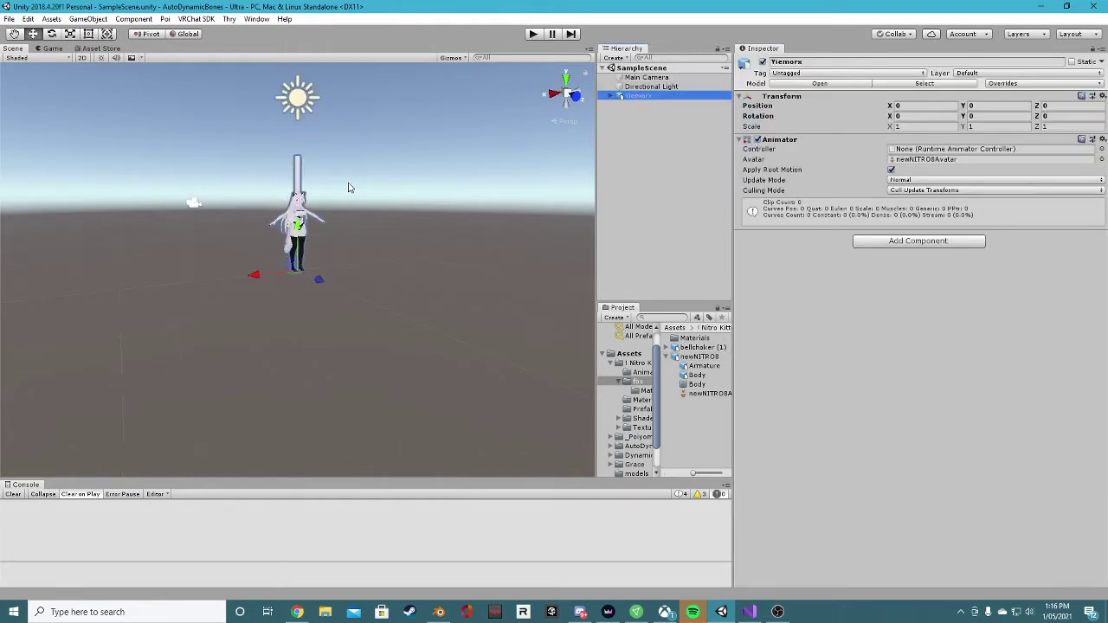
pyautogui.click(900, 248)
pyautogui.click(907, 344)
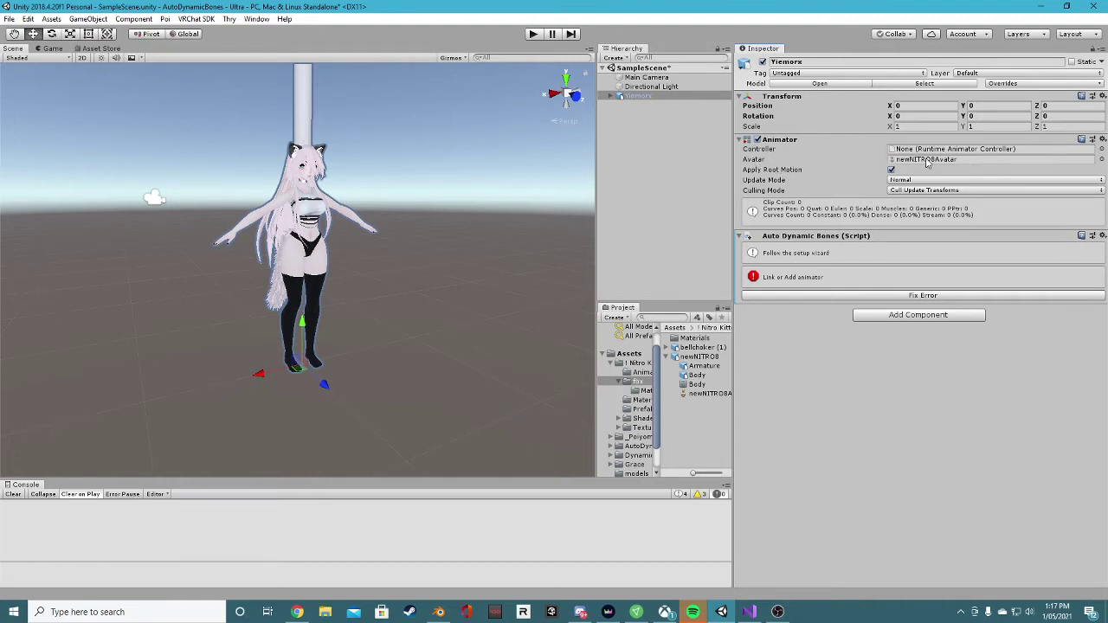
pyautogui.click(836, 296)
pyautogui.click(831, 297)
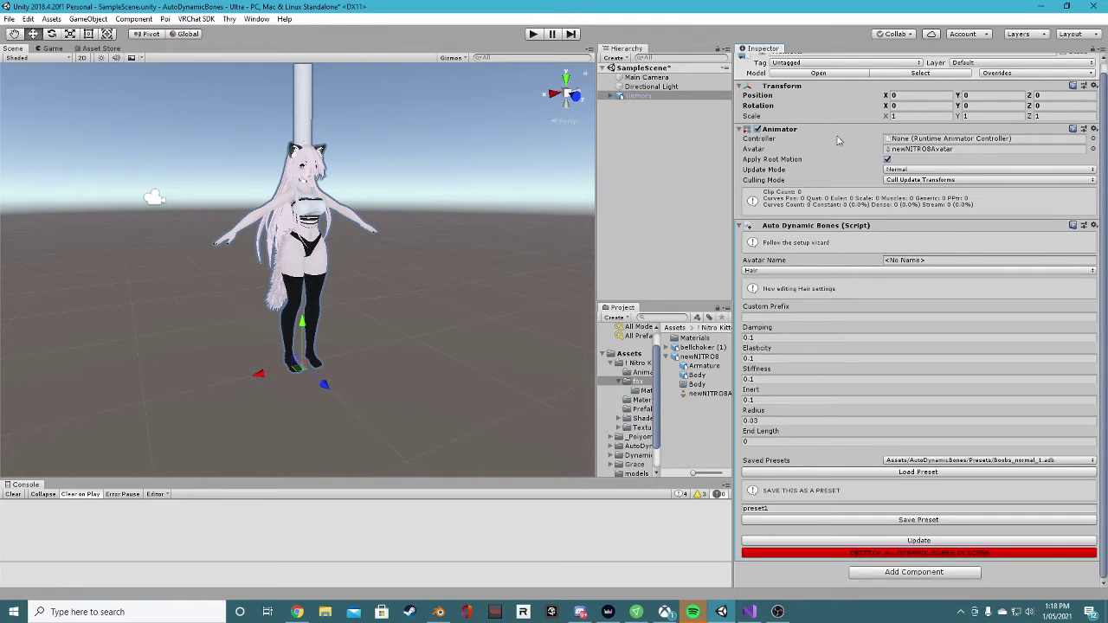
# Set the Auto Dynamic Bones avatar name to Test123 and update the setup.
pyautogui.scroll(2, 361, 115)
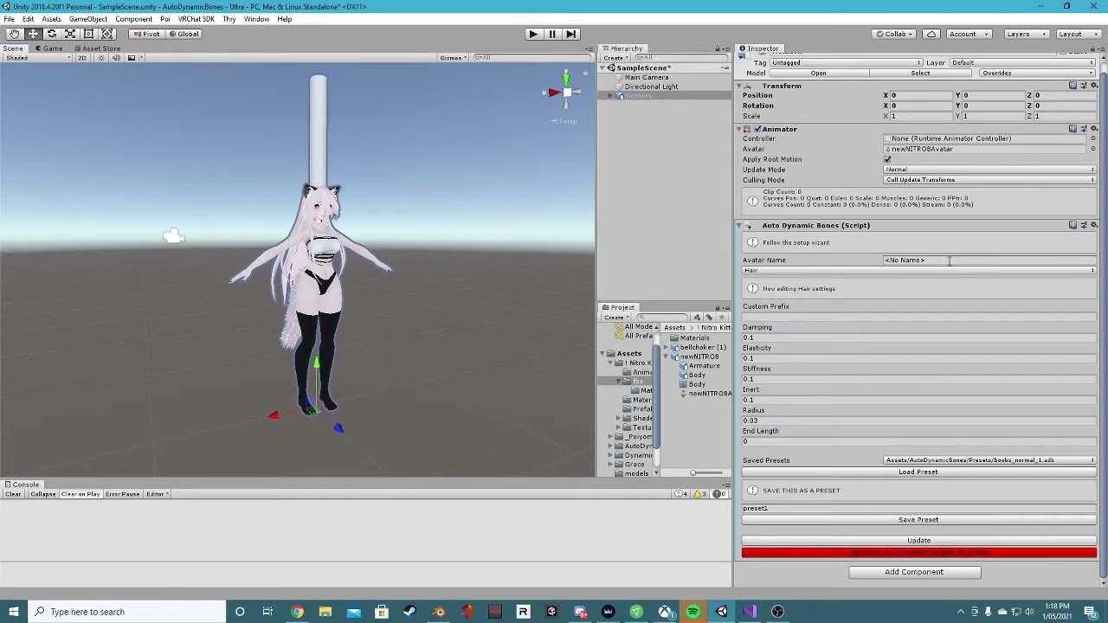
pyautogui.click(950, 260)
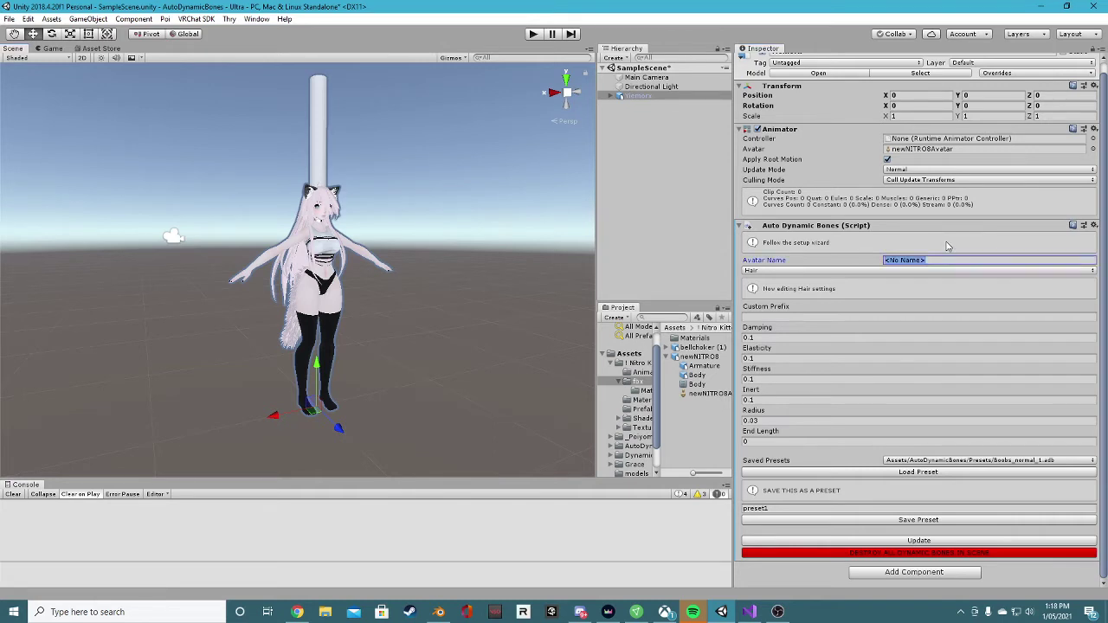
pyautogui.write('Test123')
pyautogui.click(833, 542)
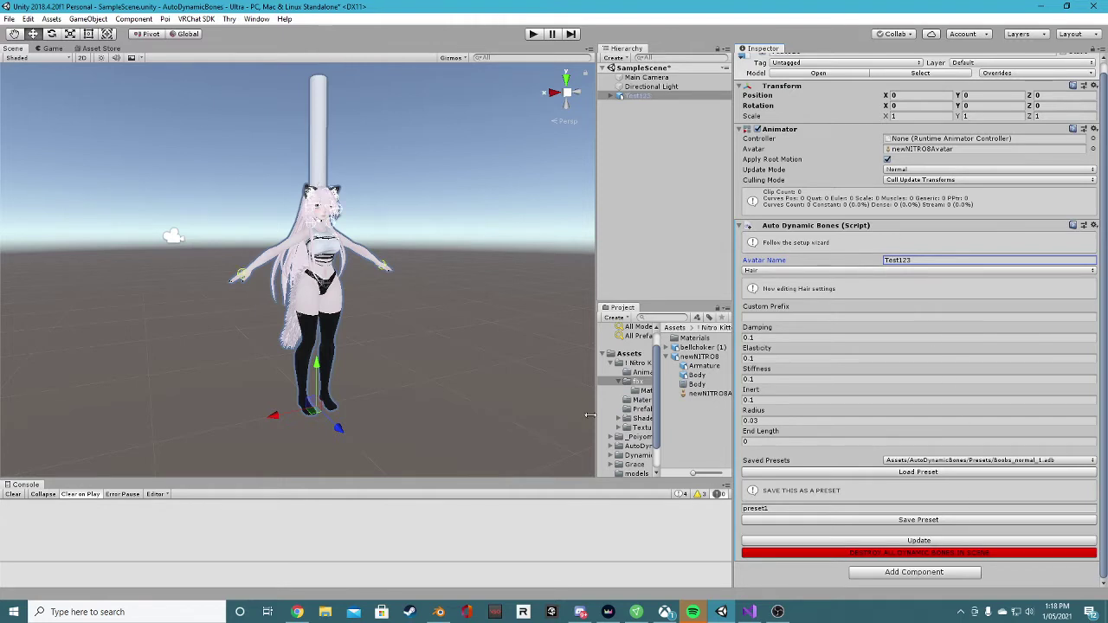
# Run the scene in play mode and move the avatar back and forth along X to test its dynamic bones.
pyautogui.scroll(2, 383, 317)
pyautogui.moveTo(342, 216); pyautogui.dragTo(381, 241, button='right')
pyautogui.scroll(2, 341, 222)
pyautogui.moveTo(335, 220); pyautogui.dragTo(397, 263, button='middle')
pyautogui.scroll(-1, 398, 263)
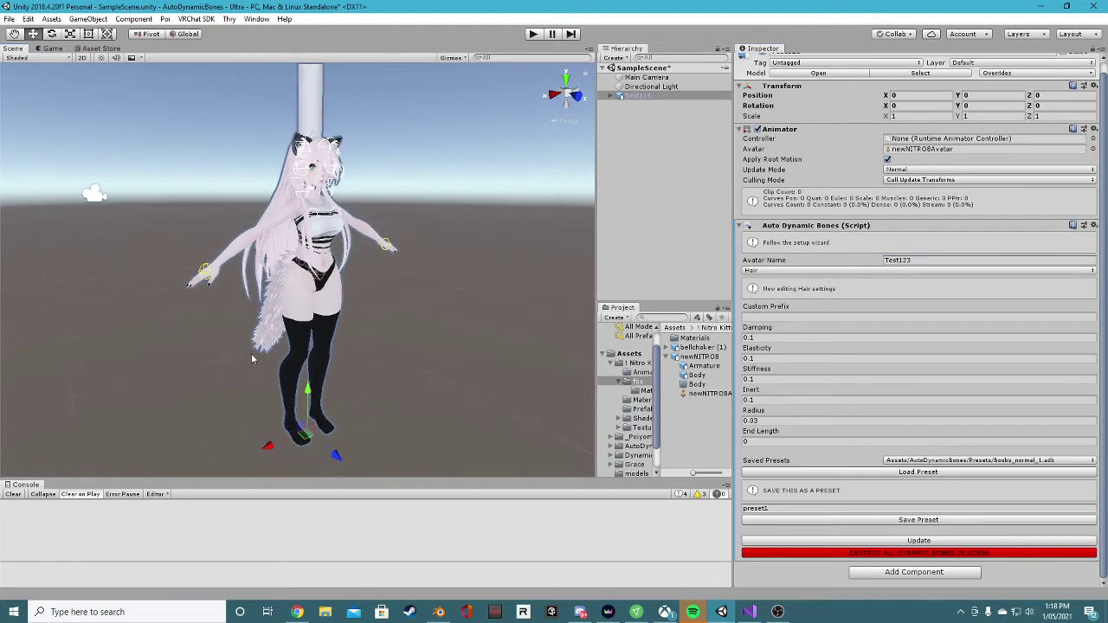
pyautogui.click(534, 34)
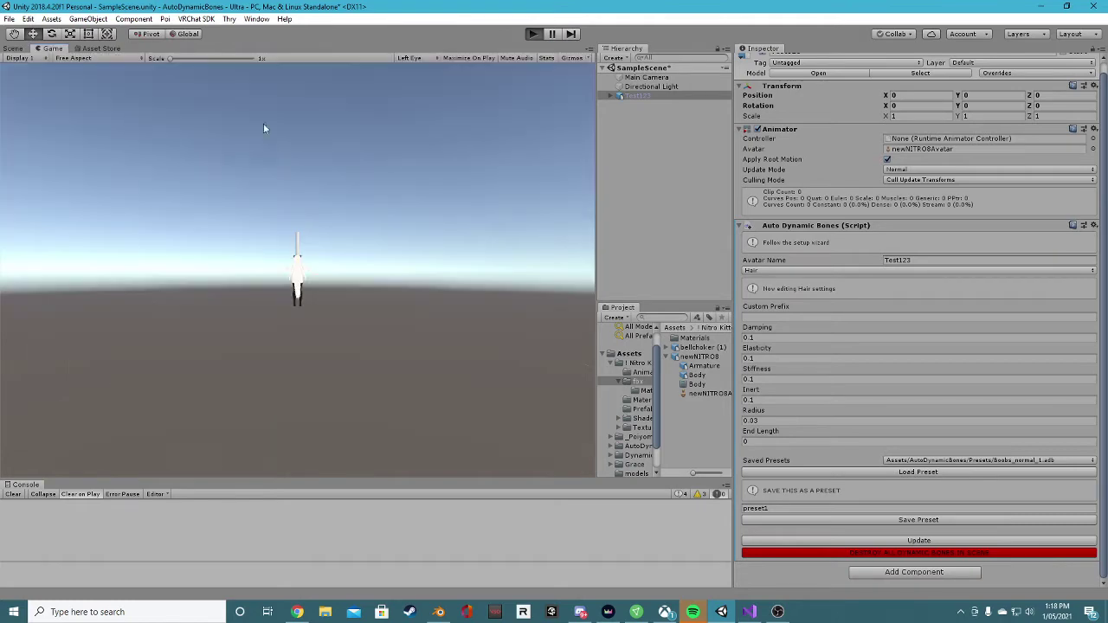
pyautogui.moveTo(269, 445); pyautogui.dragTo(283, 444)
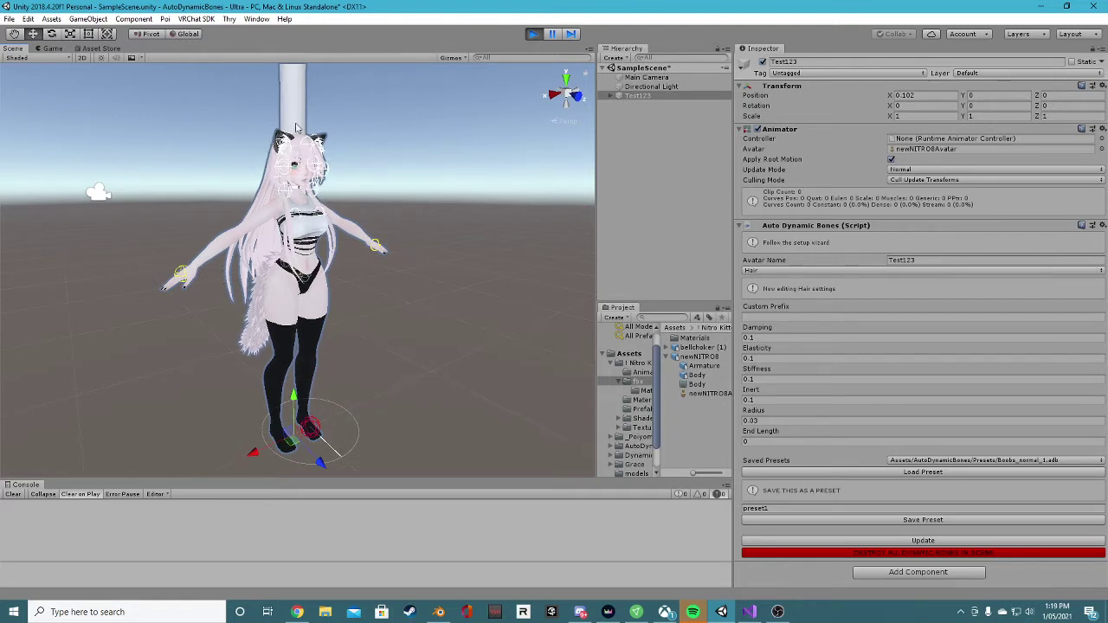
pyautogui.moveTo(254, 451); pyautogui.dragTo(267, 428)
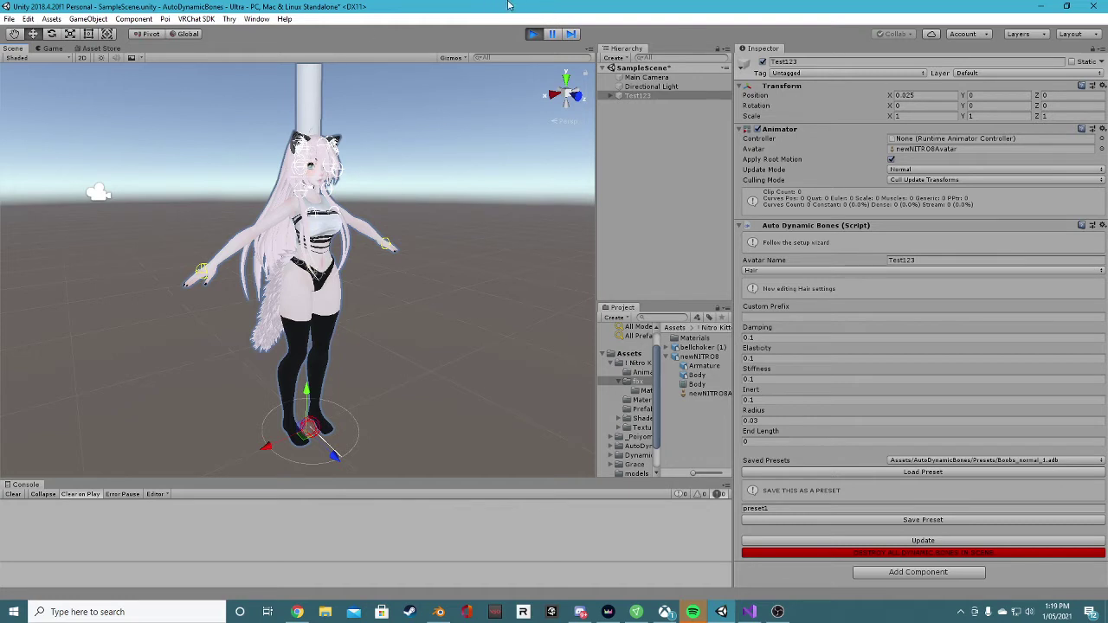
# Examine the avatar's bone hierarchy through hips, spine, chest and neck to see how the hair bones under the head are named.
pyautogui.click(616, 96)
pyautogui.click(611, 96)
pyautogui.click(618, 104)
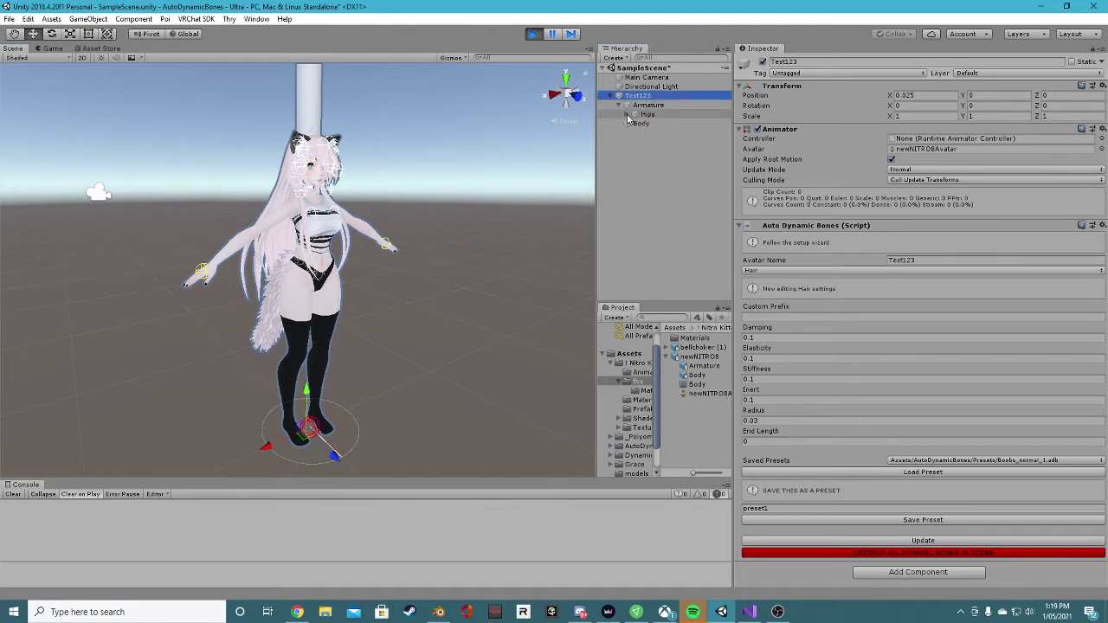
pyautogui.click(647, 114)
pyautogui.click(632, 115)
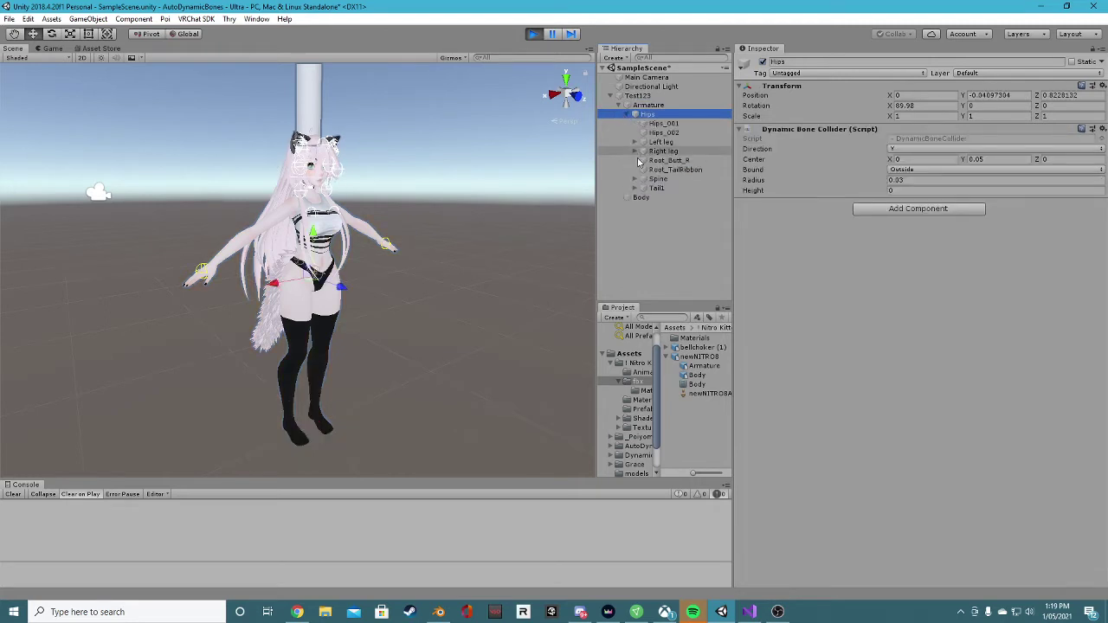
pyautogui.click(657, 179)
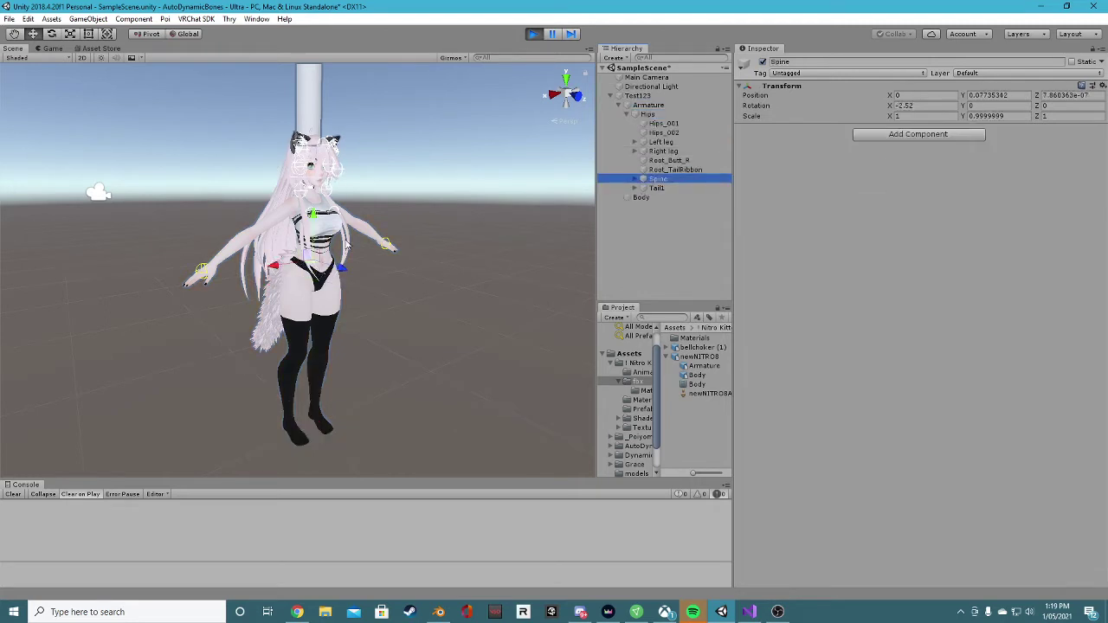
pyautogui.click(634, 179)
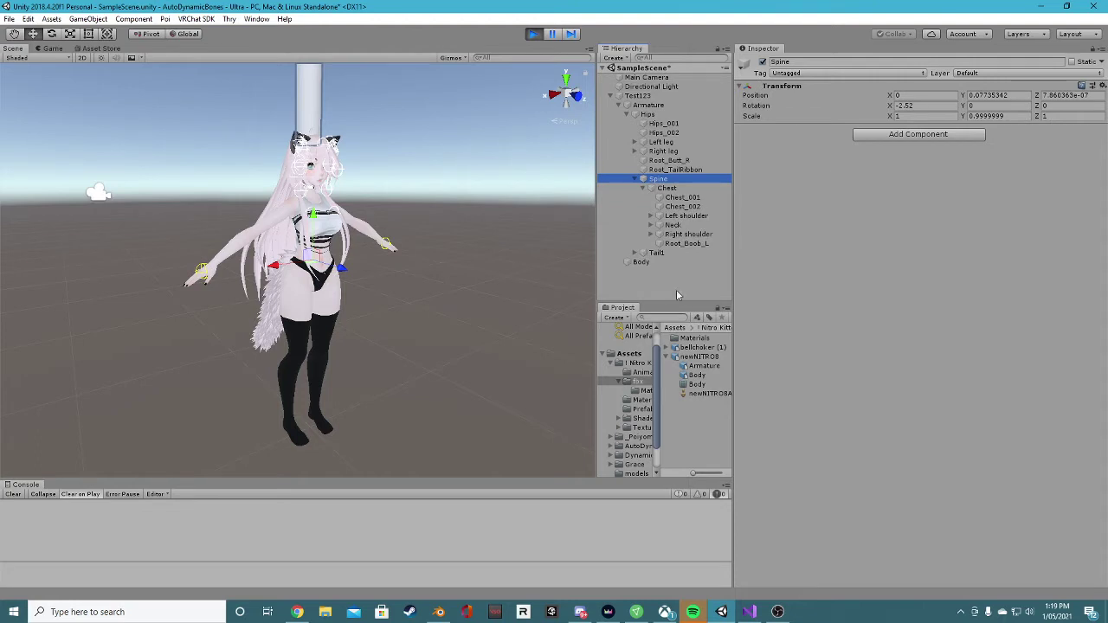
pyautogui.click(651, 226)
pyautogui.click(658, 235)
pyautogui.scroll(-3, 683, 216)
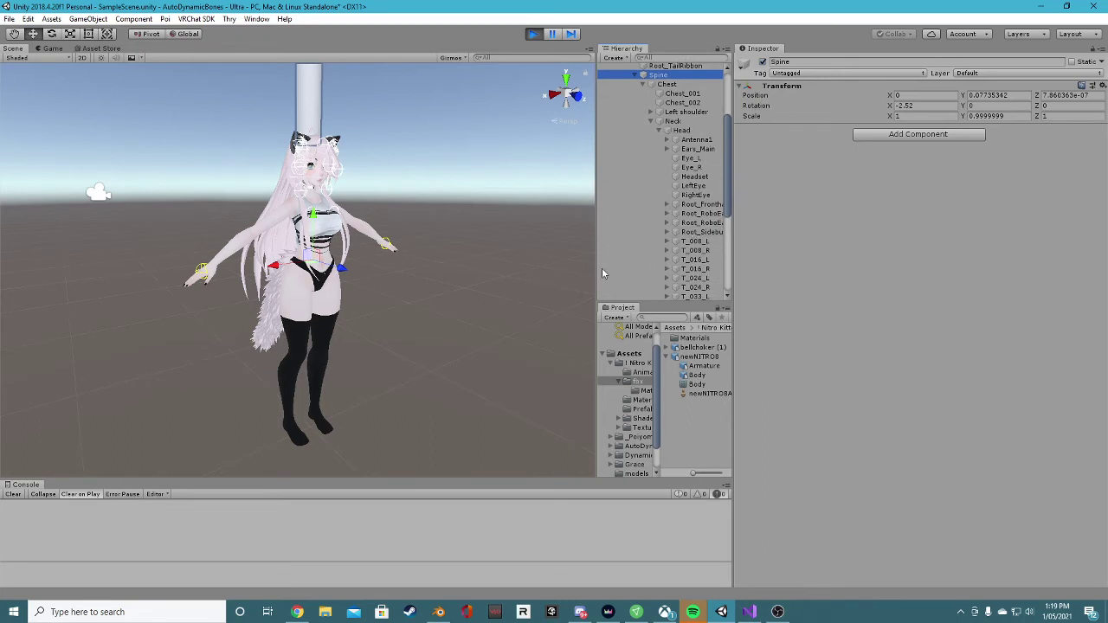
pyautogui.scroll(3, 666, 186)
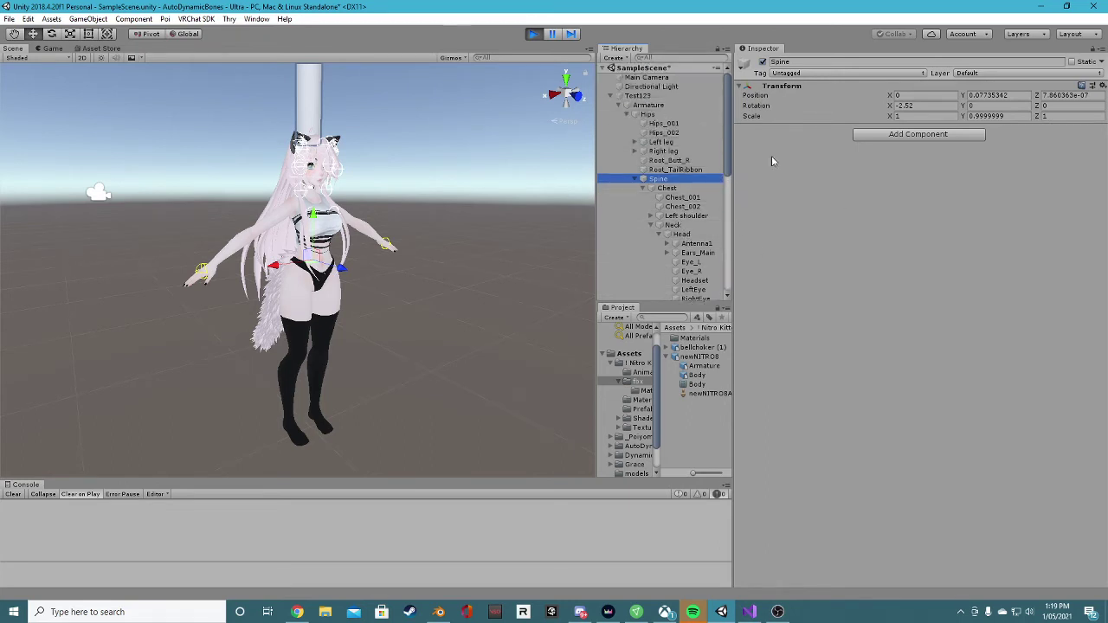
# Set the custom prefix in the avatar's Hair settings to t_ and update the dynamic bones.
pyautogui.click(647, 96)
pyautogui.scroll(-5, 670, 190)
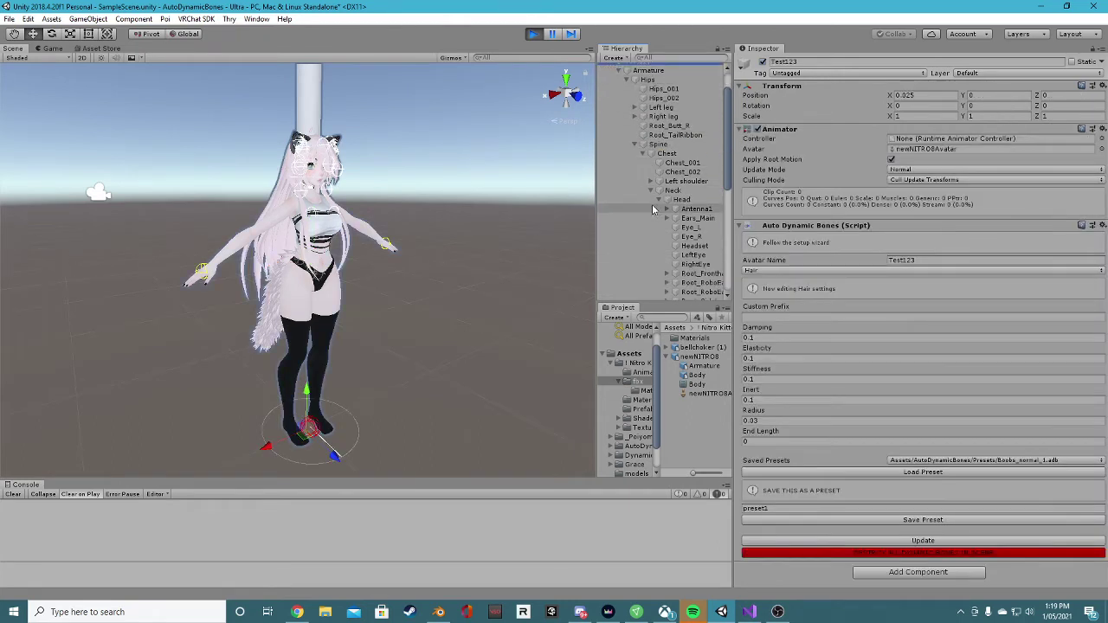
pyautogui.scroll(-3, 697, 288)
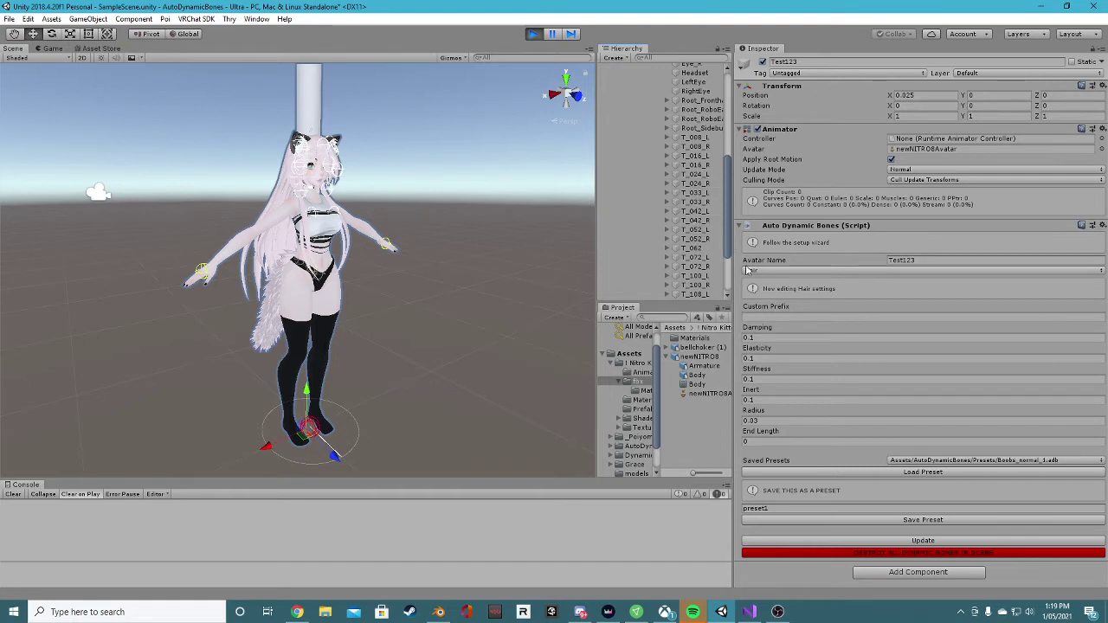
pyautogui.click(763, 318)
pyautogui.write('t_')
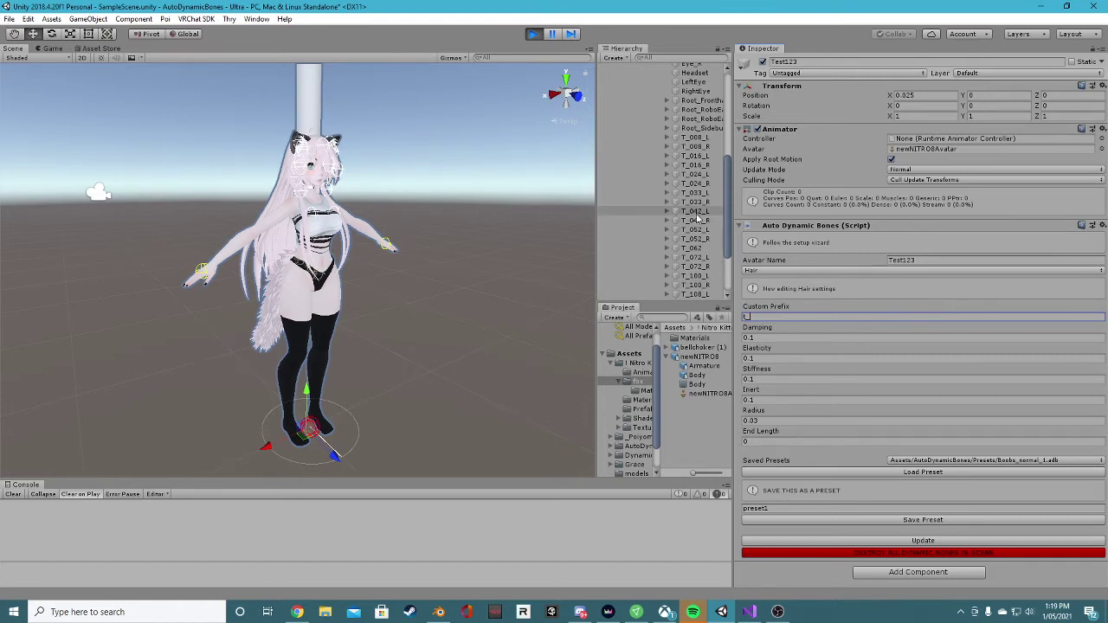
pyautogui.scroll(3, 683, 166)
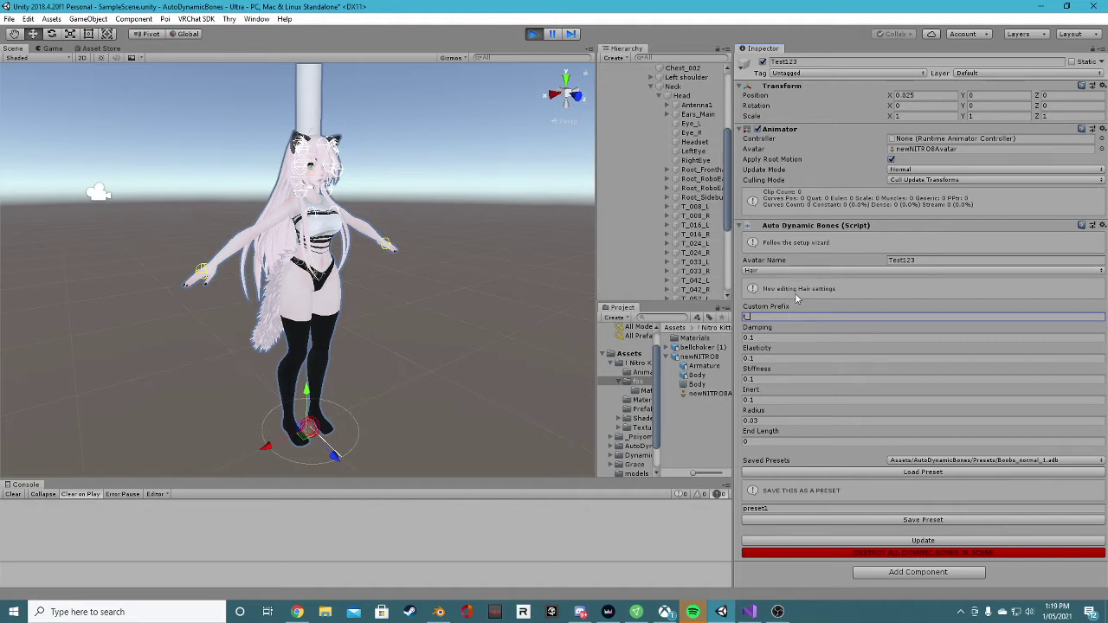
pyautogui.click(926, 539)
# Move the avatar back and forth along X to check how the hair bones swing.
pyautogui.moveTo(380, 294); pyautogui.dragTo(351, 319, button='right')
pyautogui.moveTo(301, 407); pyautogui.dragTo(322, 396)
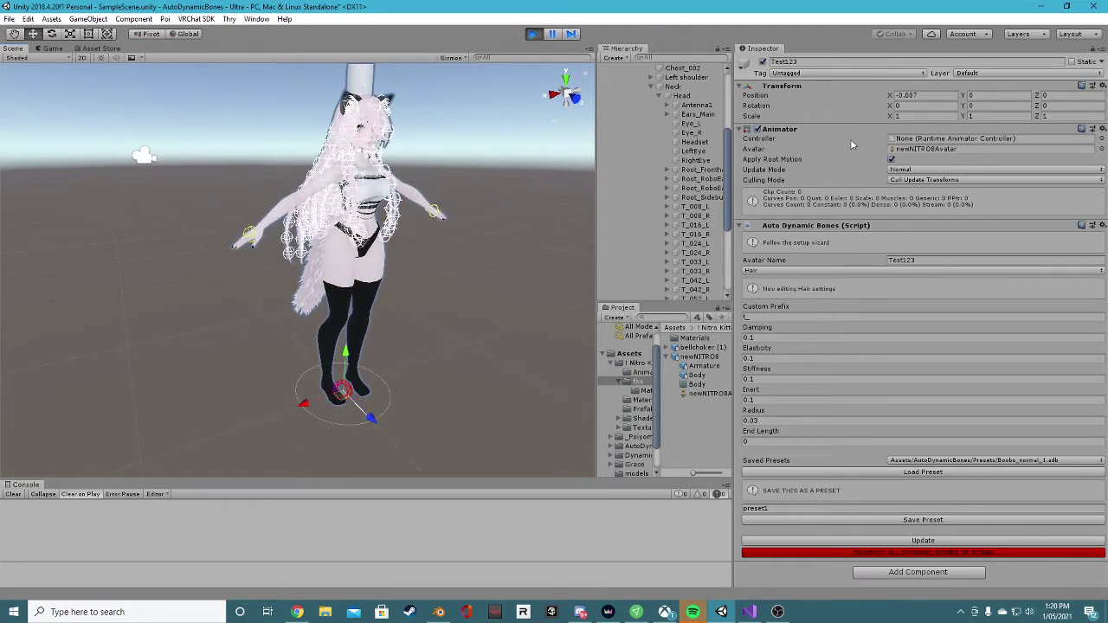
pyautogui.moveTo(300, 408); pyautogui.dragTo(259, 373)
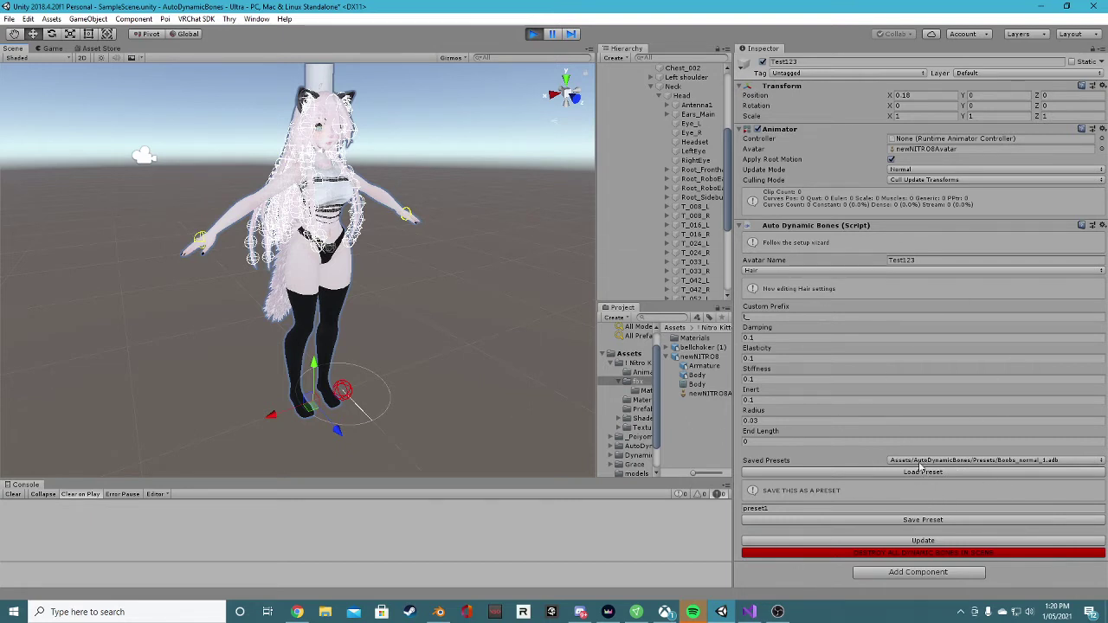
# Load the Hair_normal_2.adb preset into the Hair settings, update the dynamic bones and move the avatar along X to test it.
pyautogui.scroll(-2, 627, 394)
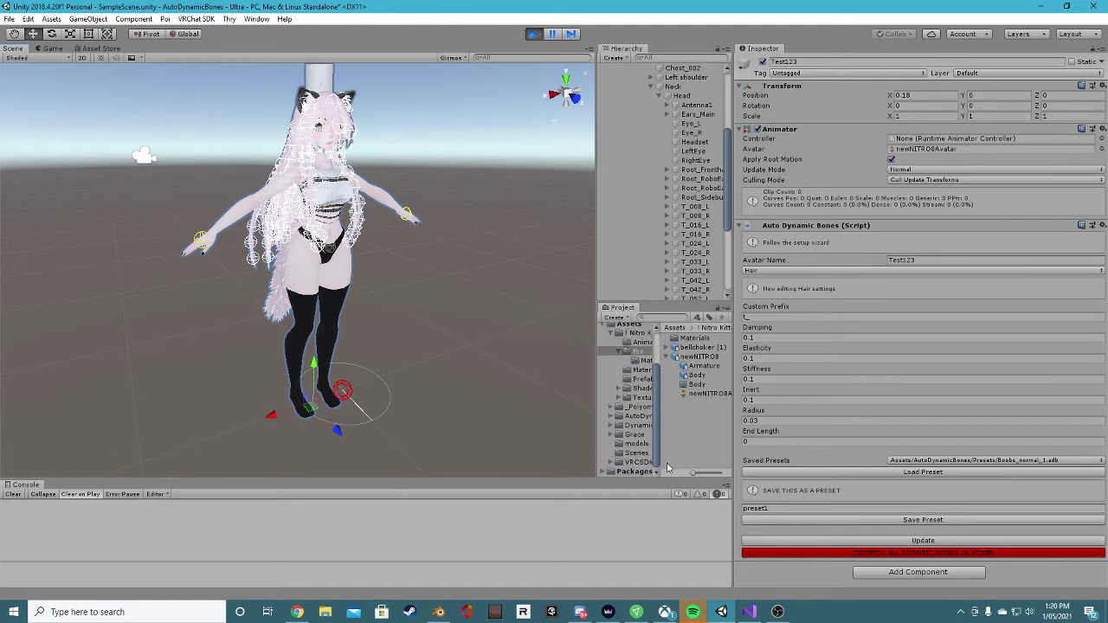
pyautogui.click(628, 417)
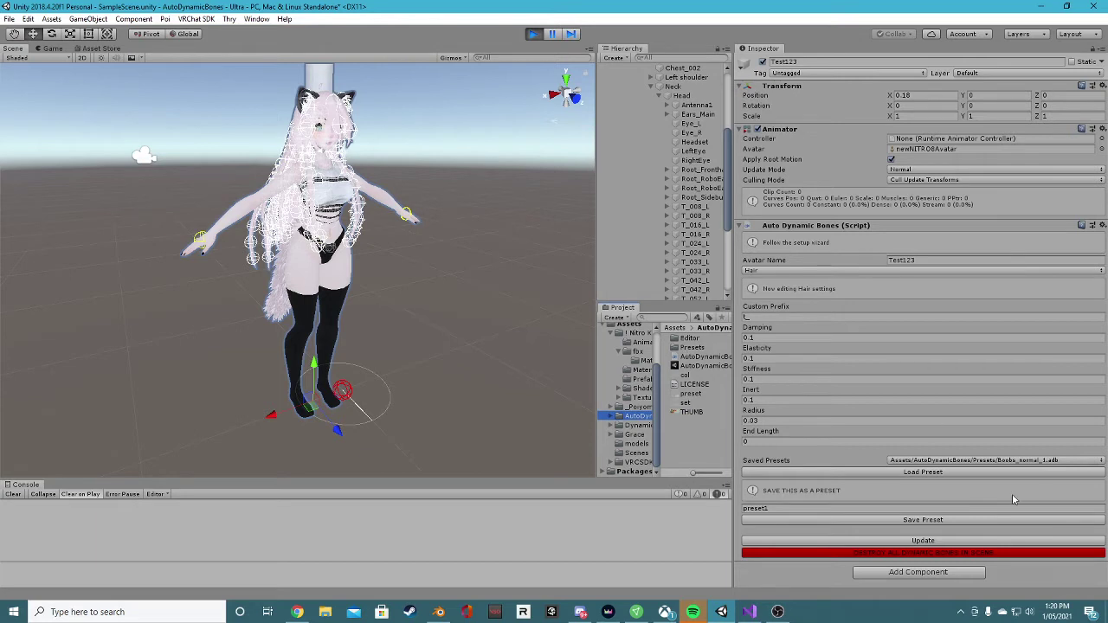
pyautogui.click(935, 461)
pyautogui.moveTo(917, 473)
pyautogui.moveTo(982, 476)
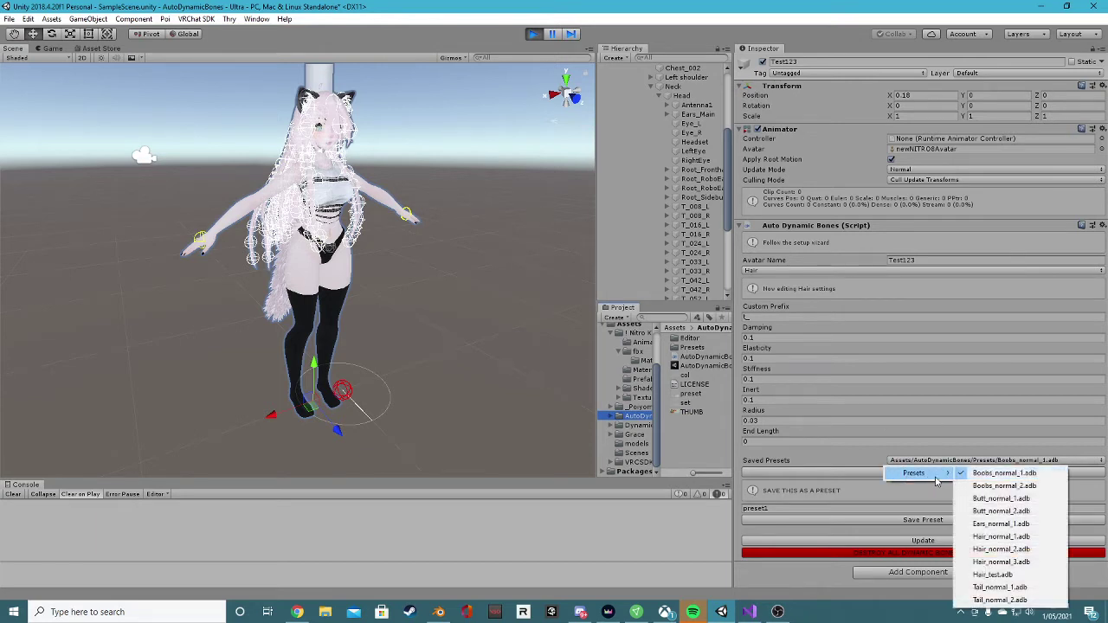
pyautogui.click(1001, 548)
pyautogui.click(900, 474)
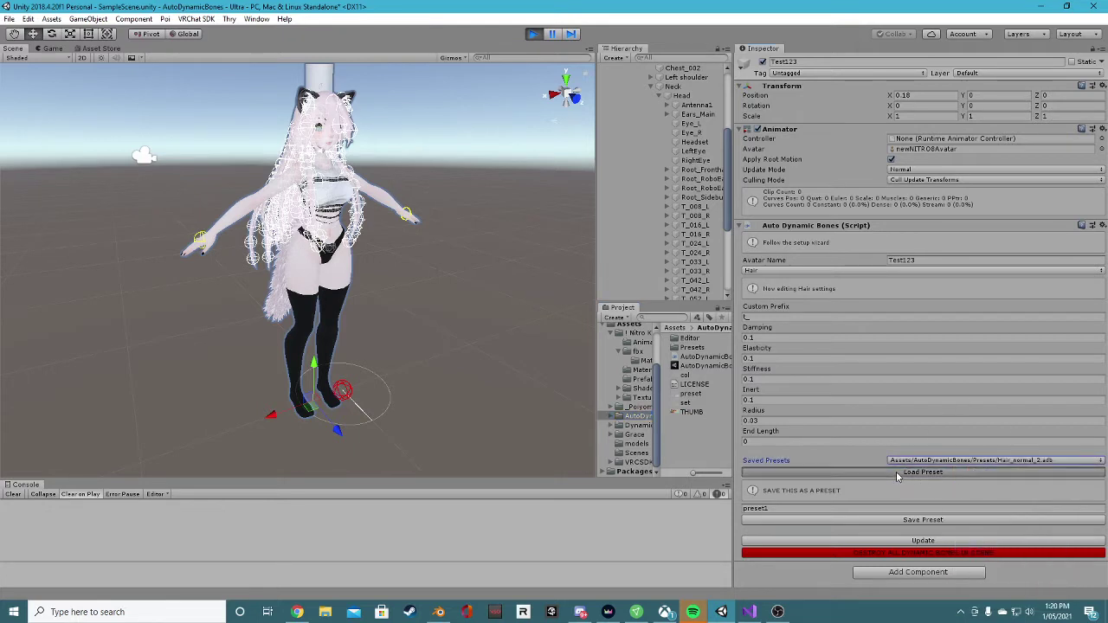
pyautogui.click(816, 545)
pyautogui.moveTo(271, 414)
pyautogui.mouseDown()
pyautogui.moveTo(333, 406)
pyautogui.moveTo(253, 417)
pyautogui.moveTo(284, 425)
pyautogui.mouseUp()
pyautogui.moveTo(483, 256); pyautogui.dragTo(472, 250, button='right')
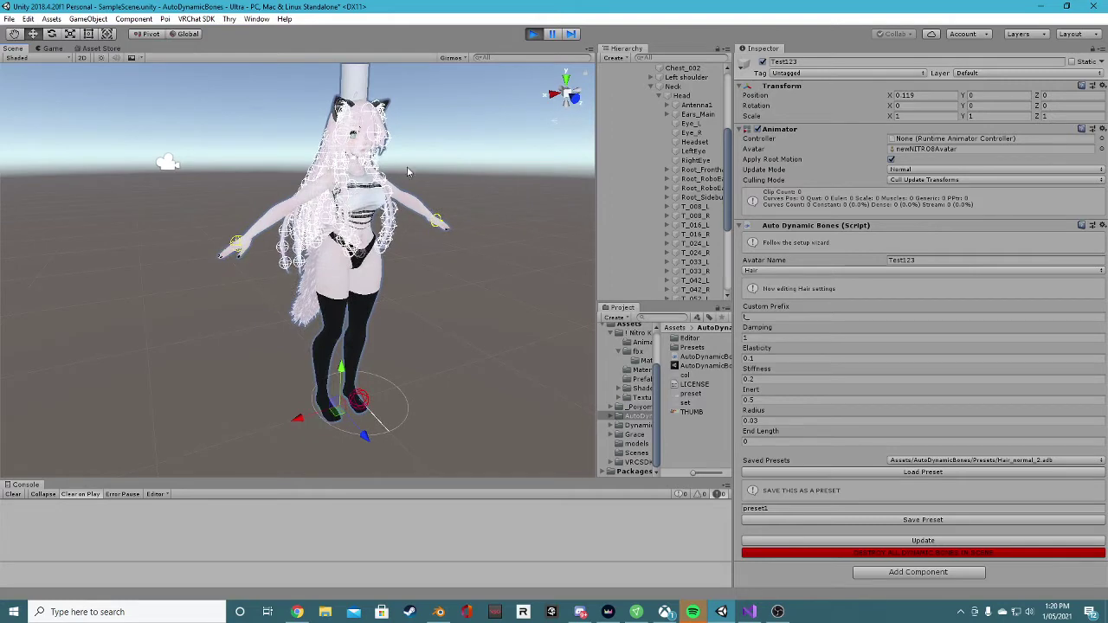
# Shift the avatar slightly along X and check the hair bones' swing from a closer view.
pyautogui.scroll(-3, 410, 206)
pyautogui.moveTo(394, 254); pyautogui.dragTo(386, 262, button='middle')
pyautogui.moveTo(284, 407)
pyautogui.mouseDown()
pyautogui.moveTo(373, 397)
pyautogui.moveTo(291, 408)
pyautogui.mouseUp()
pyautogui.scroll(3, 309, 396)
pyautogui.moveTo(372, 326); pyautogui.dragTo(378, 370, button='middle')
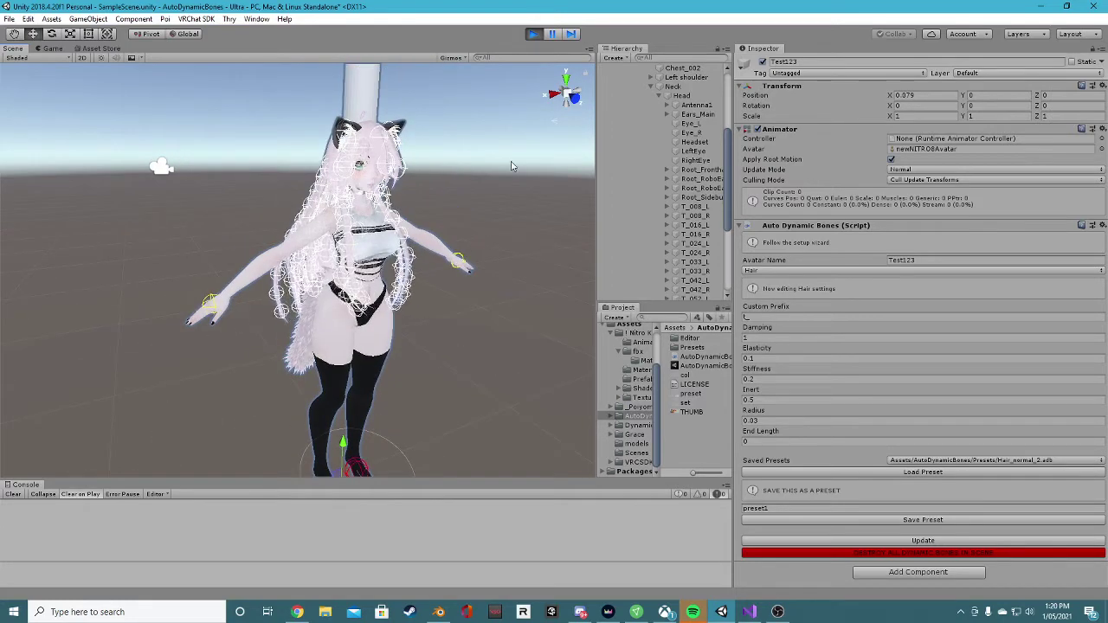
# Switch the script to its Boobs settings and move the avatar along X to check the chest movement from the side.
pyautogui.click(775, 272)
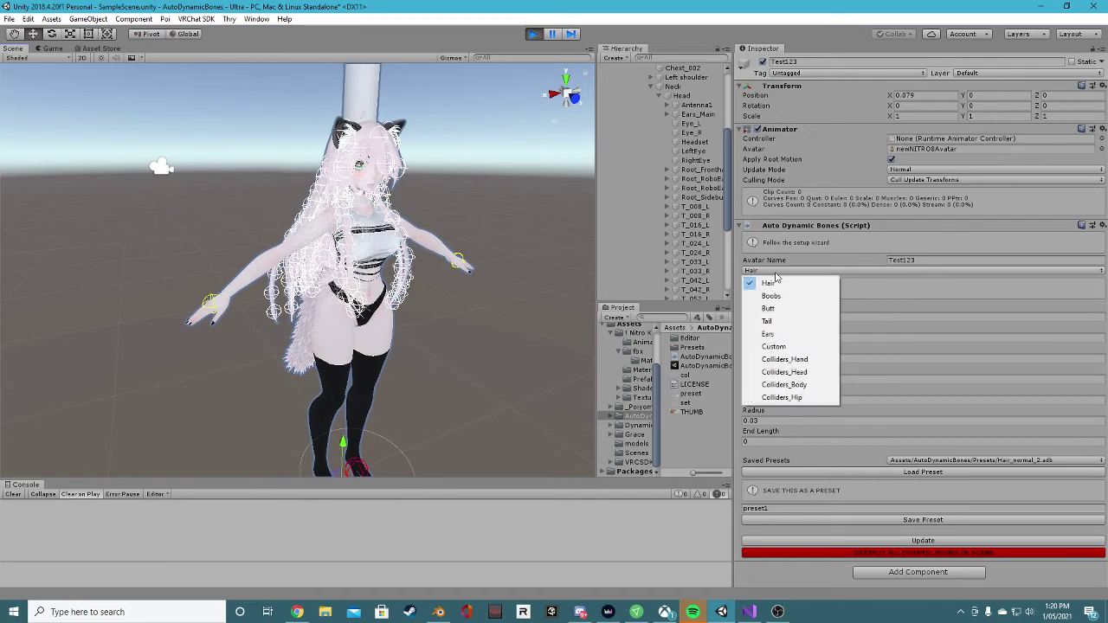
pyautogui.click(770, 295)
pyautogui.moveTo(443, 285); pyautogui.dragTo(469, 300, button='right')
pyautogui.scroll(-4, 363, 312)
pyautogui.moveTo(364, 301); pyautogui.dragTo(418, 306, button='middle')
pyautogui.moveTo(337, 265); pyautogui.dragTo(460, 273, button='right')
pyautogui.moveTo(286, 260); pyautogui.dragTo(416, 254, button='middle')
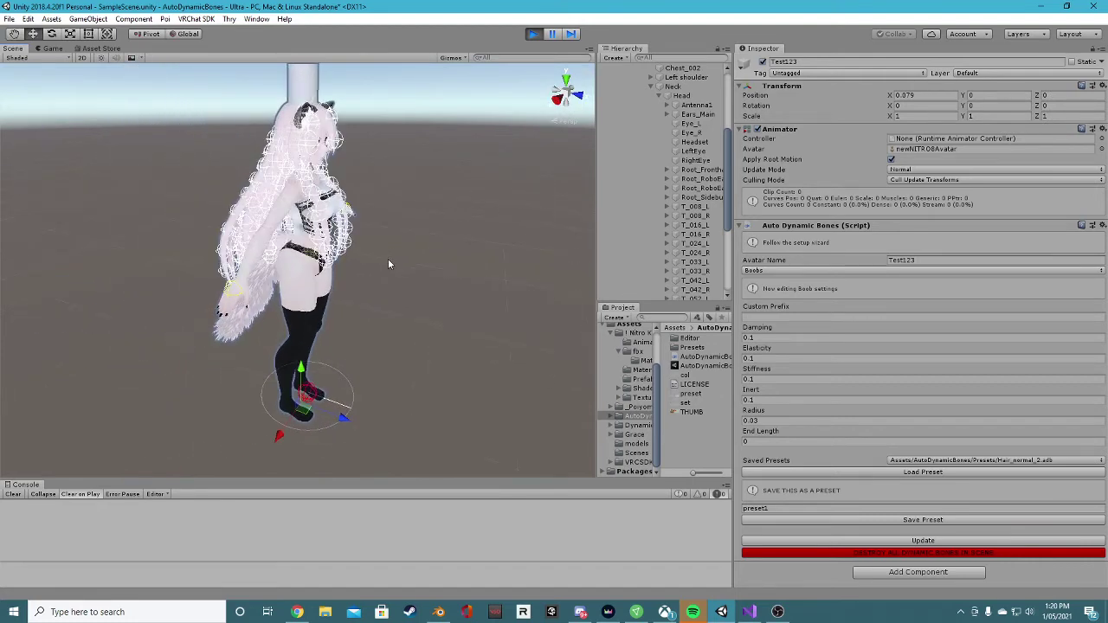
pyautogui.scroll(3, 389, 262)
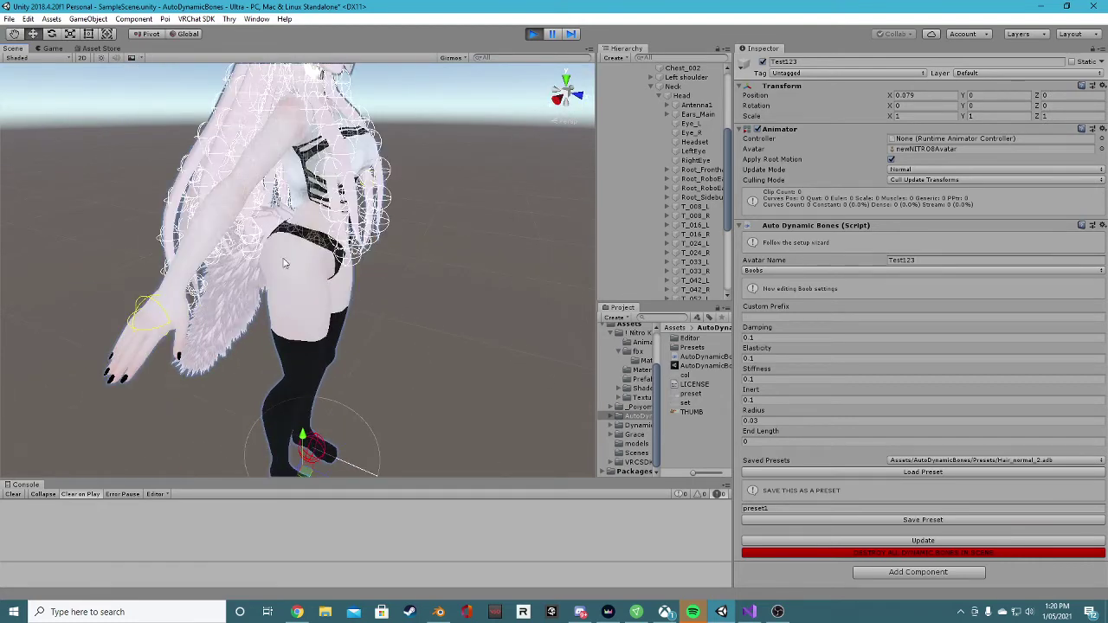
pyautogui.scroll(-2, 283, 263)
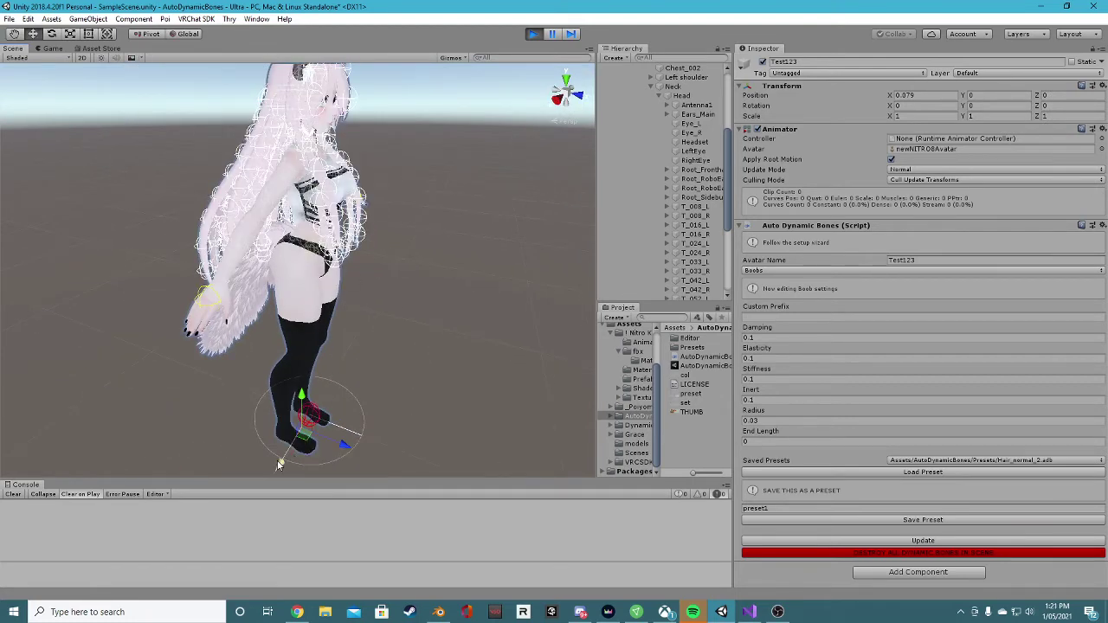
pyautogui.moveTo(279, 465)
pyautogui.mouseDown()
pyautogui.moveTo(324, 392)
pyautogui.moveTo(254, 501)
pyautogui.moveTo(264, 479)
pyautogui.mouseUp()
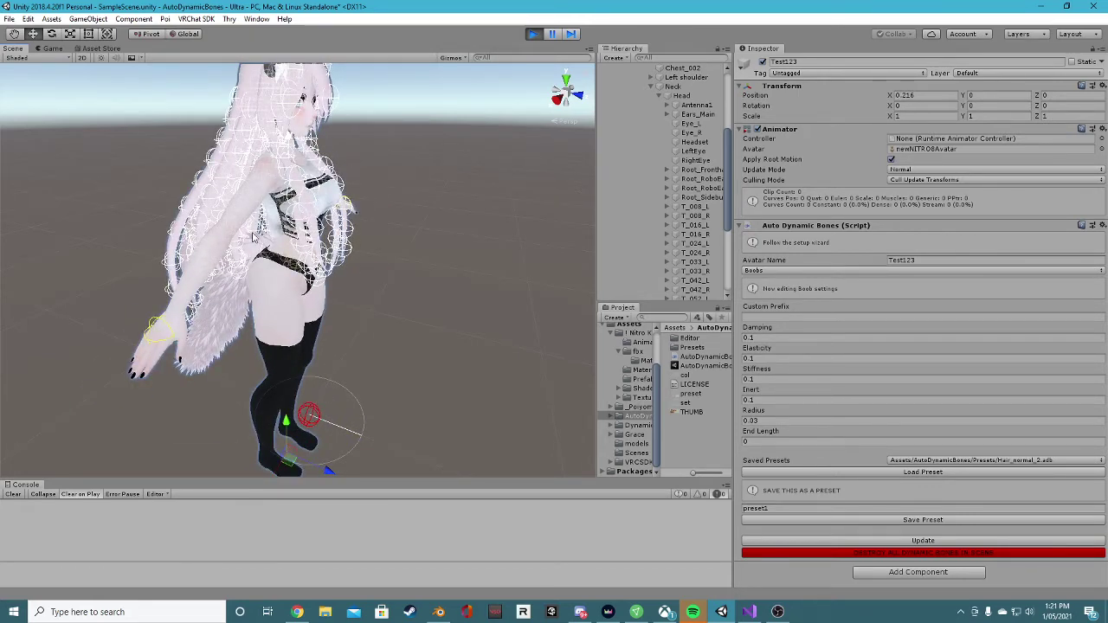
pyautogui.moveTo(395, 296); pyautogui.dragTo(418, 330, button='right')
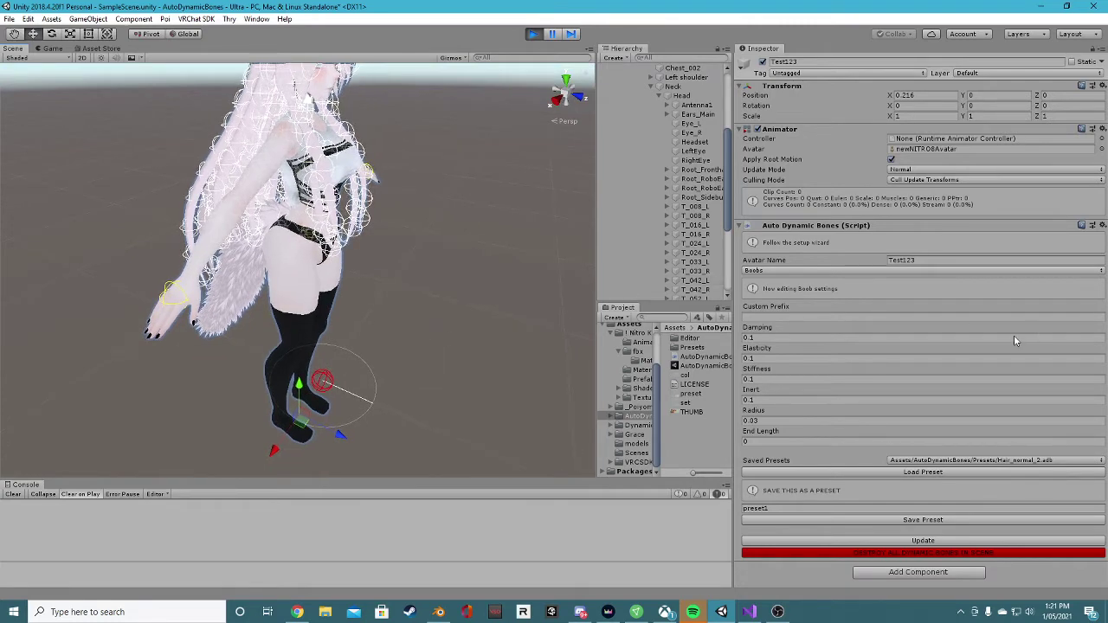
pyautogui.moveTo(277, 447)
pyautogui.mouseDown()
pyautogui.moveTo(333, 394)
pyautogui.moveTo(284, 438)
pyautogui.mouseUp()
# Set the Boobs End Length to .1, update the dynamic bones and move the avatar along X to test them.
pyautogui.click(765, 441)
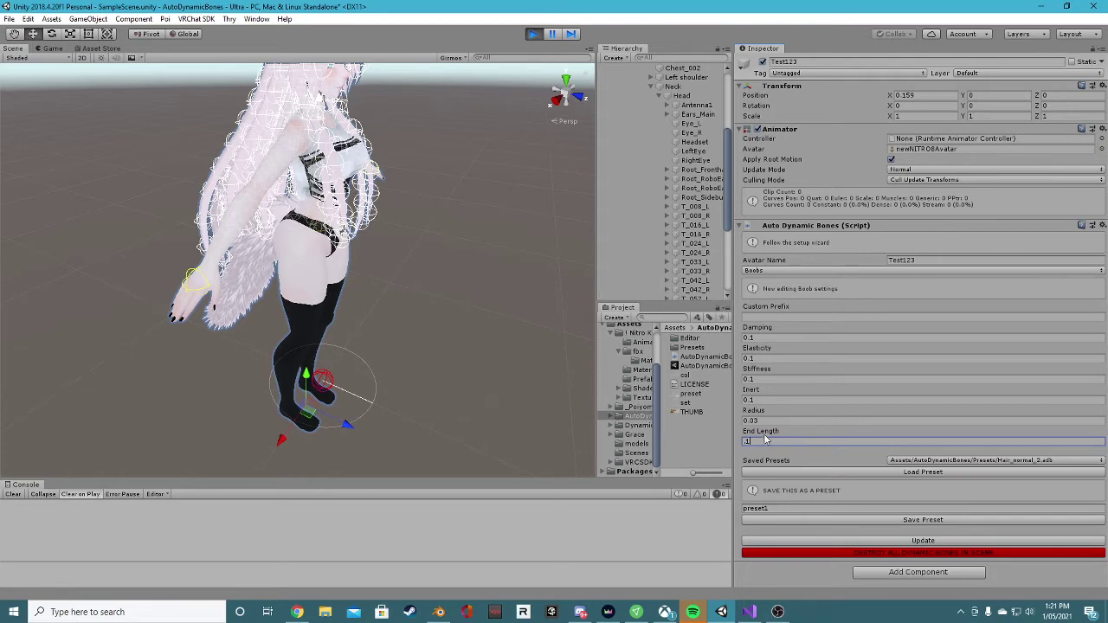
pyautogui.click(928, 541)
pyautogui.keyDown('alt'); pyautogui.moveTo(385, 276); pyautogui.dragTo(335, 232); pyautogui.keyUp('alt')
pyautogui.moveTo(336, 232); pyautogui.dragTo(290, 225, button='middle')
pyautogui.moveTo(408, 217); pyautogui.dragTo(434, 249, button='right')
pyautogui.moveTo(291, 475); pyautogui.dragTo(297, 468)
# Set the Boobs End Length to 0.4, update the dynamic bones and test the avatar's movement.
pyautogui.click(758, 443)
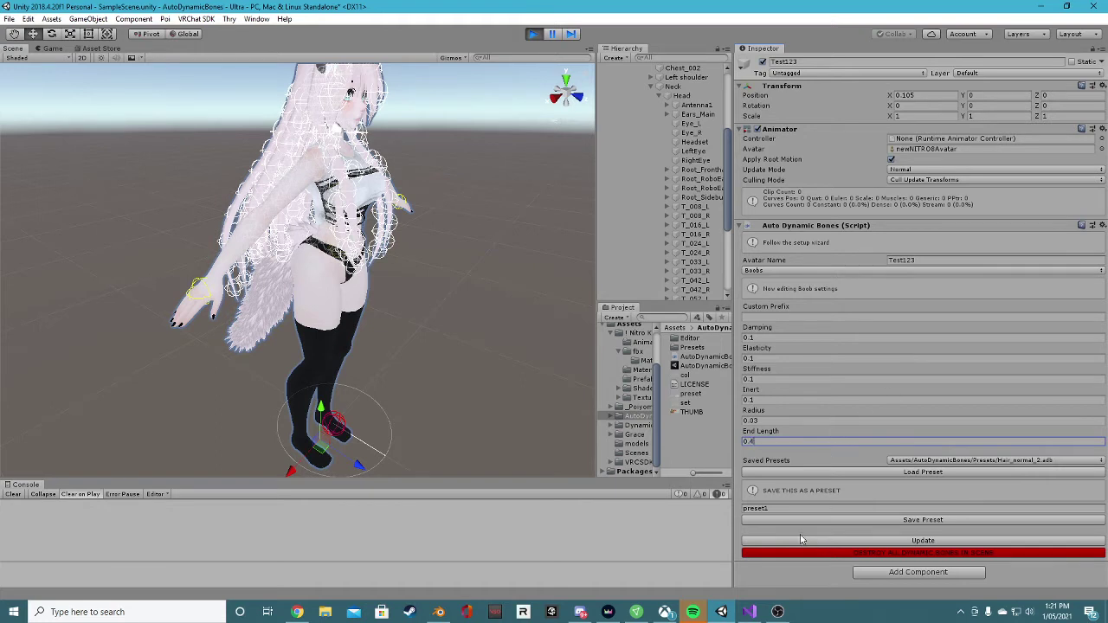
pyautogui.moveTo(374, 243); pyautogui.dragTo(369, 267, button='right')
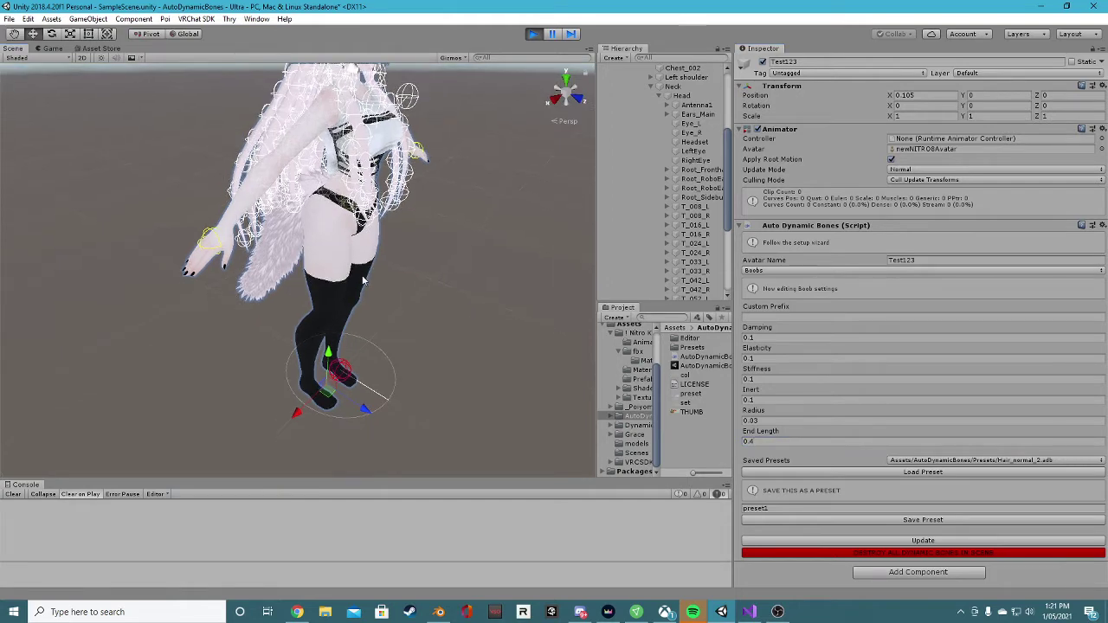
pyautogui.moveTo(309, 412); pyautogui.dragTo(348, 397)
# Check the chest bones in the hierarchy, then reselect the Test123 avatar and move it along X.
pyautogui.scroll(5, 658, 130)
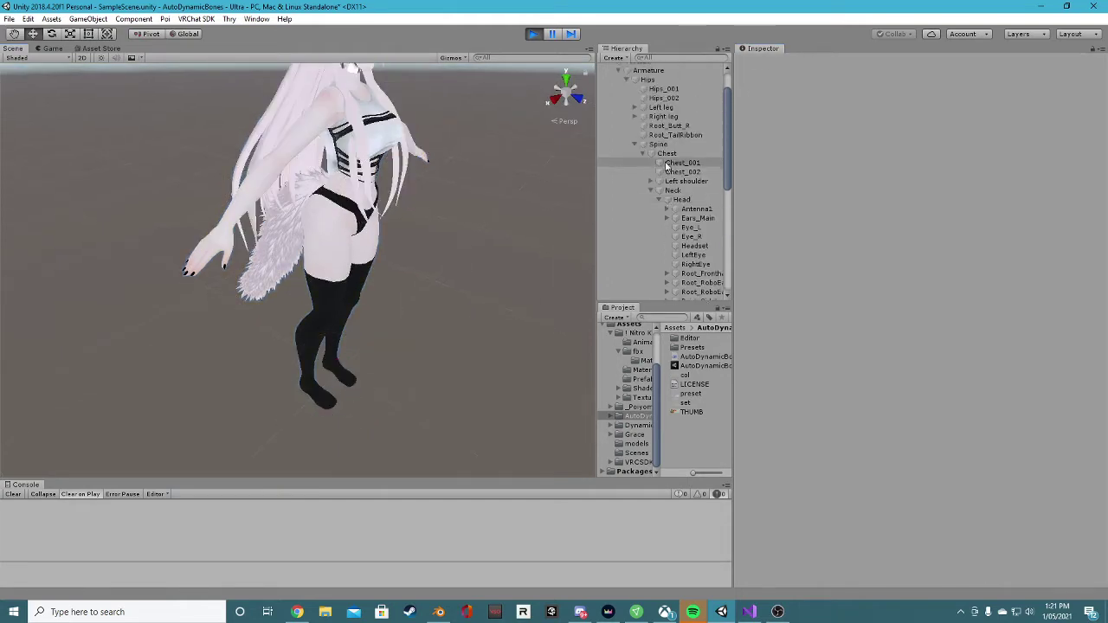
pyautogui.click(649, 97)
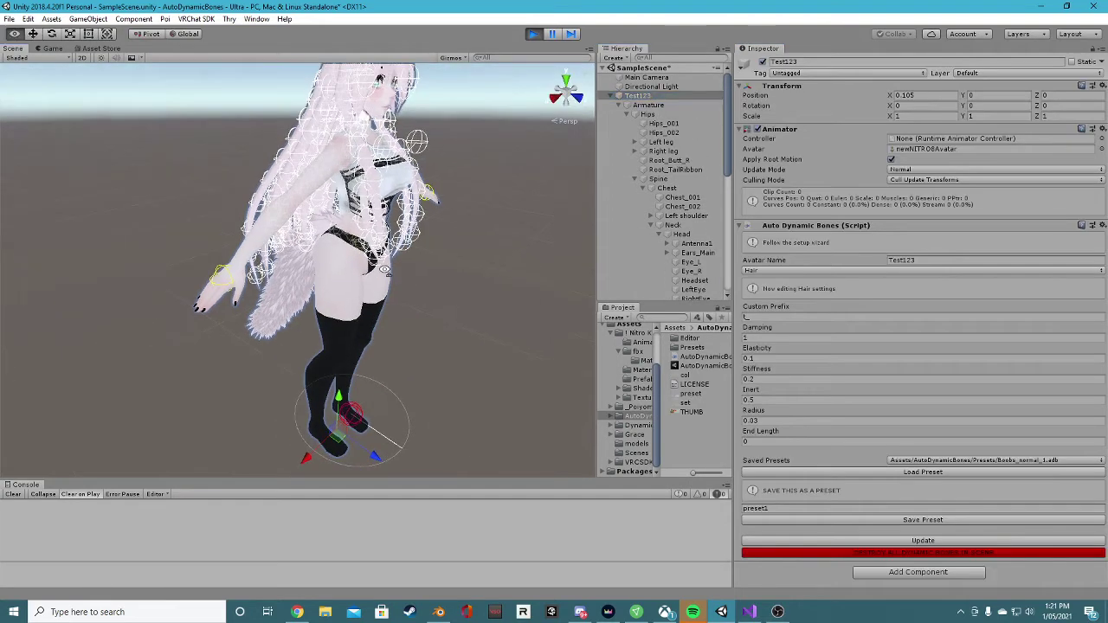
pyautogui.moveTo(305, 462)
pyautogui.mouseDown()
pyautogui.moveTo(346, 431)
pyautogui.moveTo(302, 453)
pyautogui.mouseUp()
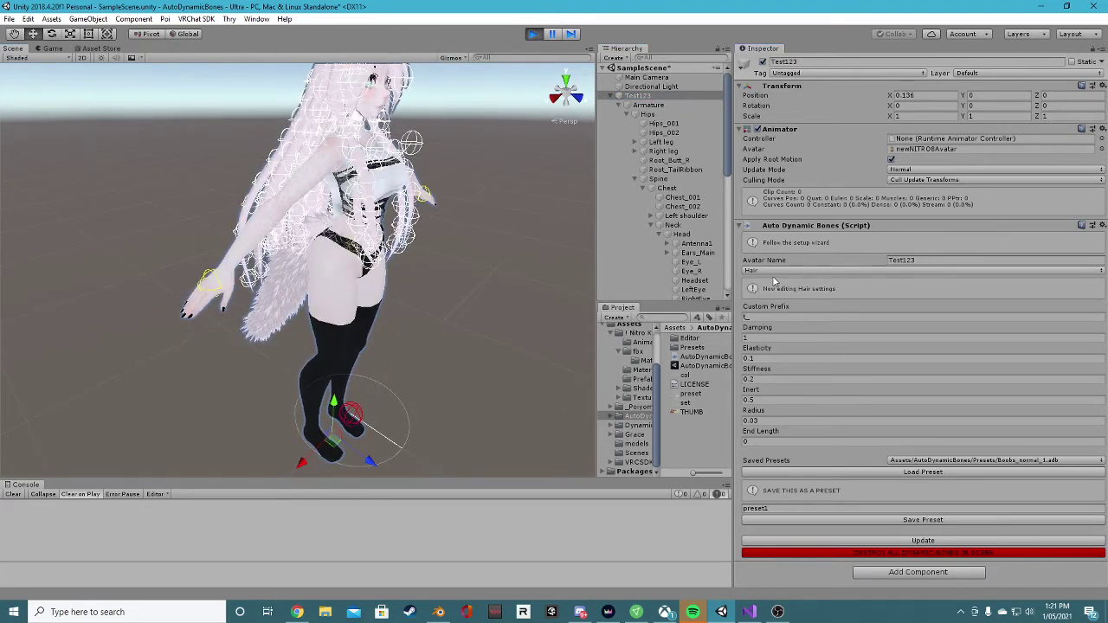
# Set the Boobs Damping to 0.7 and Inert to 0.4, update the dynamic bones and move the avatar to test them.
pyautogui.click(772, 271)
pyautogui.click(775, 296)
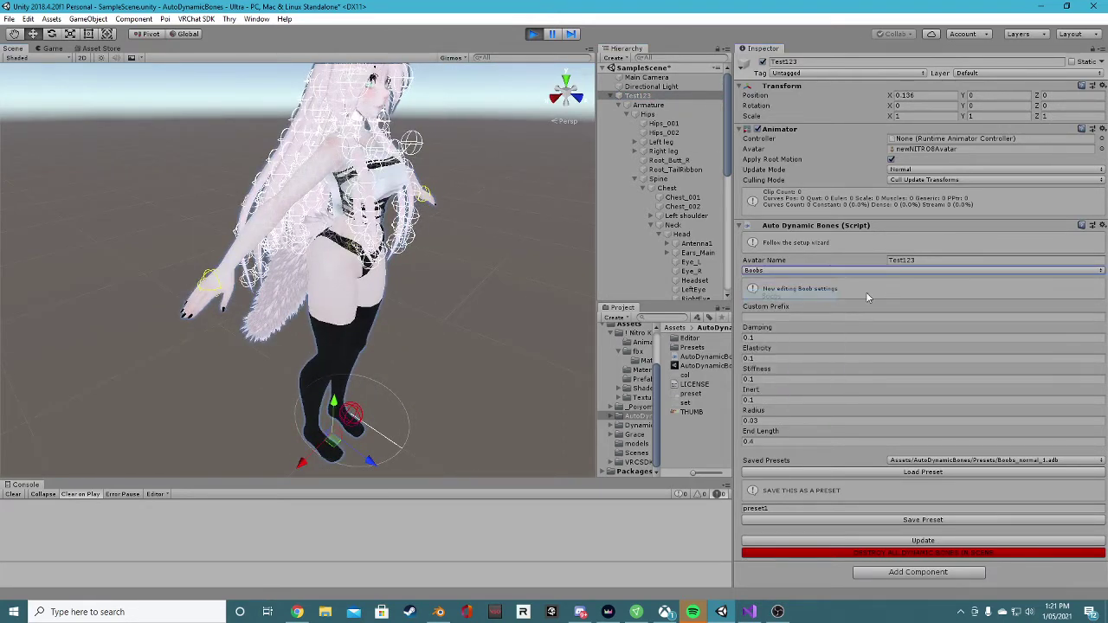
pyautogui.click(750, 337)
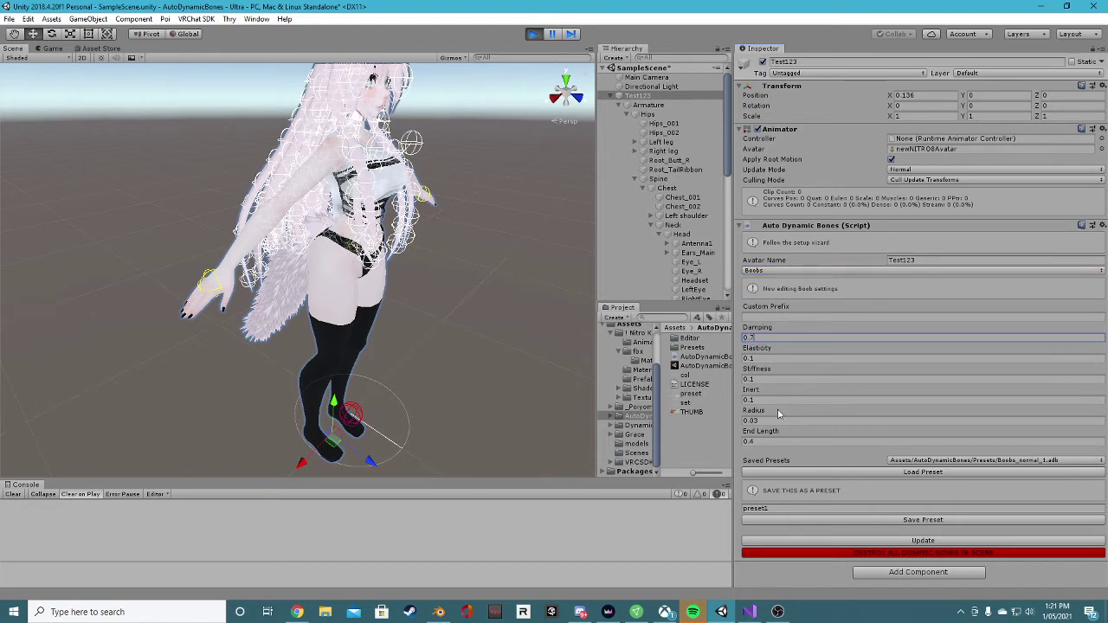
pyautogui.click(753, 399)
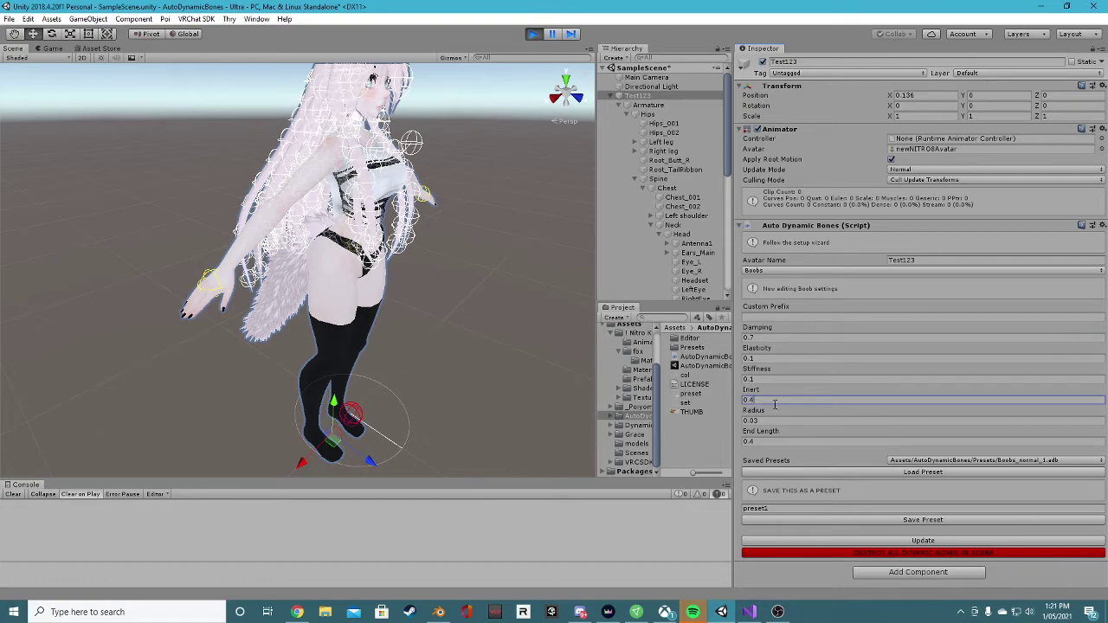
pyautogui.click(919, 542)
pyautogui.moveTo(303, 464); pyautogui.dragTo(364, 467)
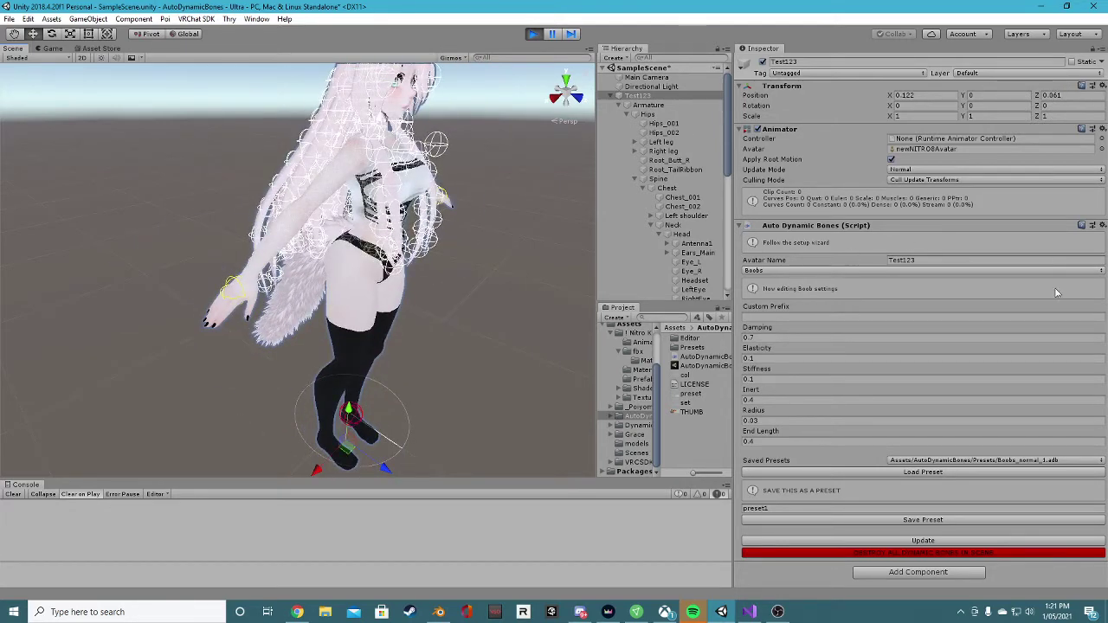
# Load the Butt_normal_2.adb preset into the Butt settings and update the dynamic bones.
pyautogui.click(831, 270)
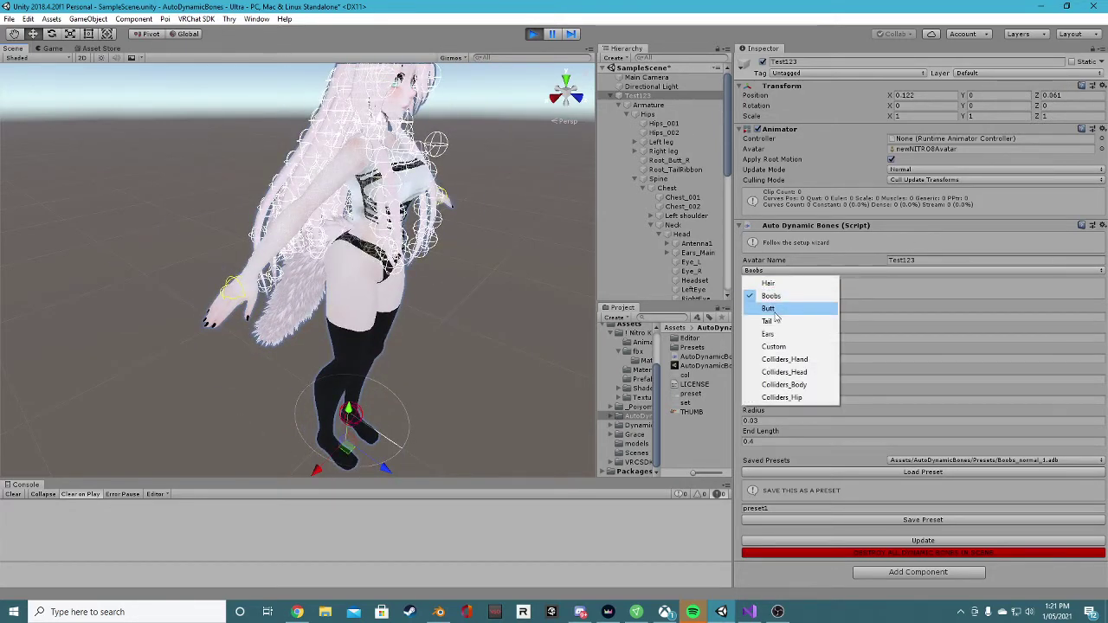
pyautogui.click(770, 309)
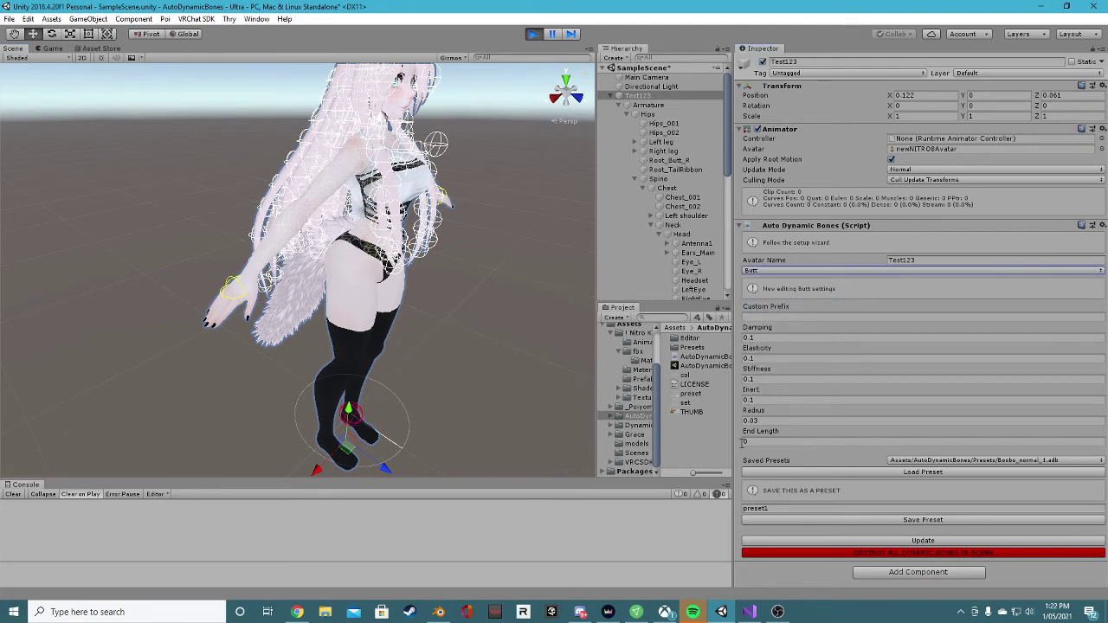
pyautogui.click(912, 460)
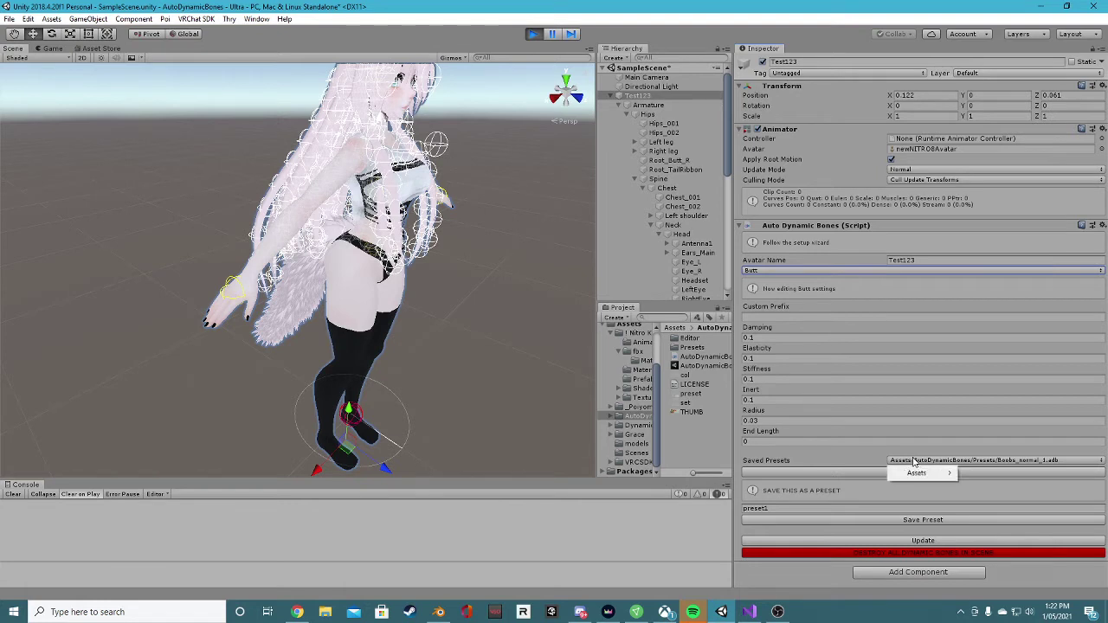
pyautogui.moveTo(926, 472)
pyautogui.moveTo(989, 474)
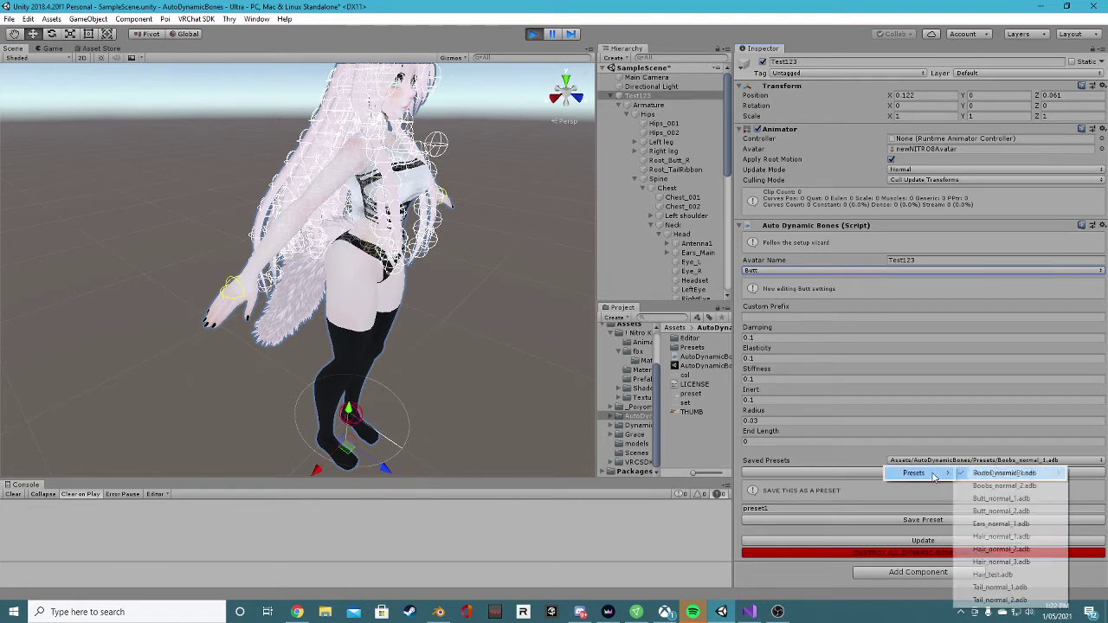
pyautogui.click(1000, 511)
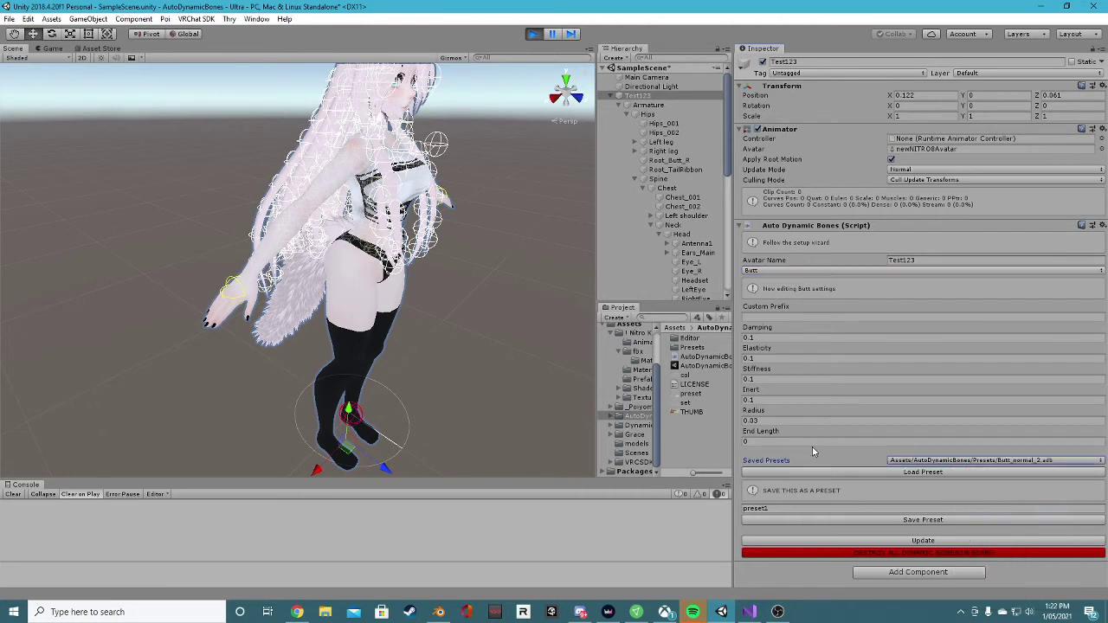
pyautogui.click(872, 473)
pyautogui.click(913, 541)
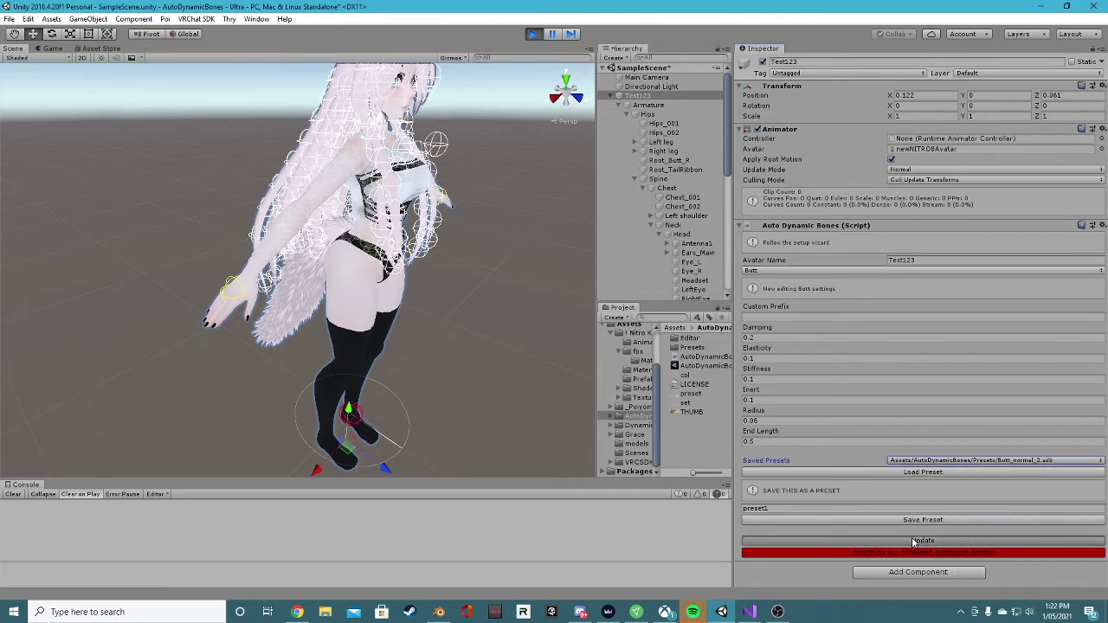
# Move the avatar along X and Z and check the butt bones' motion from several angles.
pyautogui.keyDown('alt'); pyautogui.moveTo(416, 277); pyautogui.dragTo(526, 279); pyautogui.keyUp('alt')
pyautogui.press('w')
pyautogui.moveTo(527, 280); pyautogui.dragTo(503, 258, button='right')
pyautogui.press('d')
pyautogui.moveTo(313, 428); pyautogui.dragTo(316, 451)
pyautogui.moveTo(356, 389); pyautogui.dragTo(314, 398)
pyautogui.moveTo(320, 389); pyautogui.dragTo(90, 344, button='right')
pyautogui.press('s')
pyautogui.press('d')
pyautogui.press('a')
pyautogui.moveTo(164, 259); pyautogui.dragTo(297, 278, button='right')
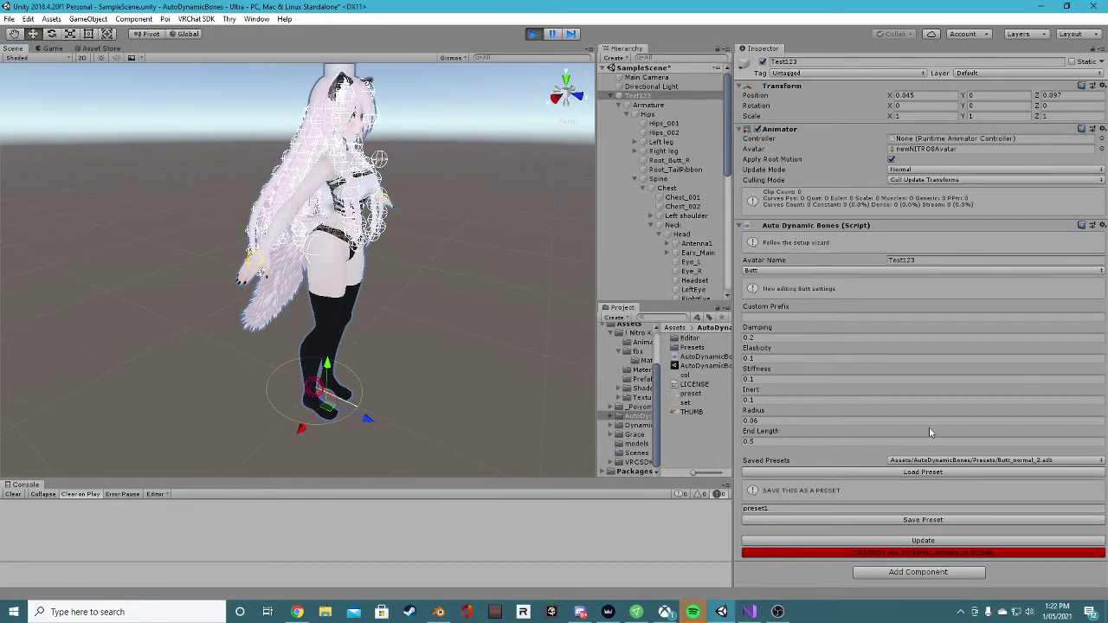
# Load the Tail_normal_1.adb preset into the Tail settings, update the dynamic bones and move the avatar along X to test it.
pyautogui.click(749, 275)
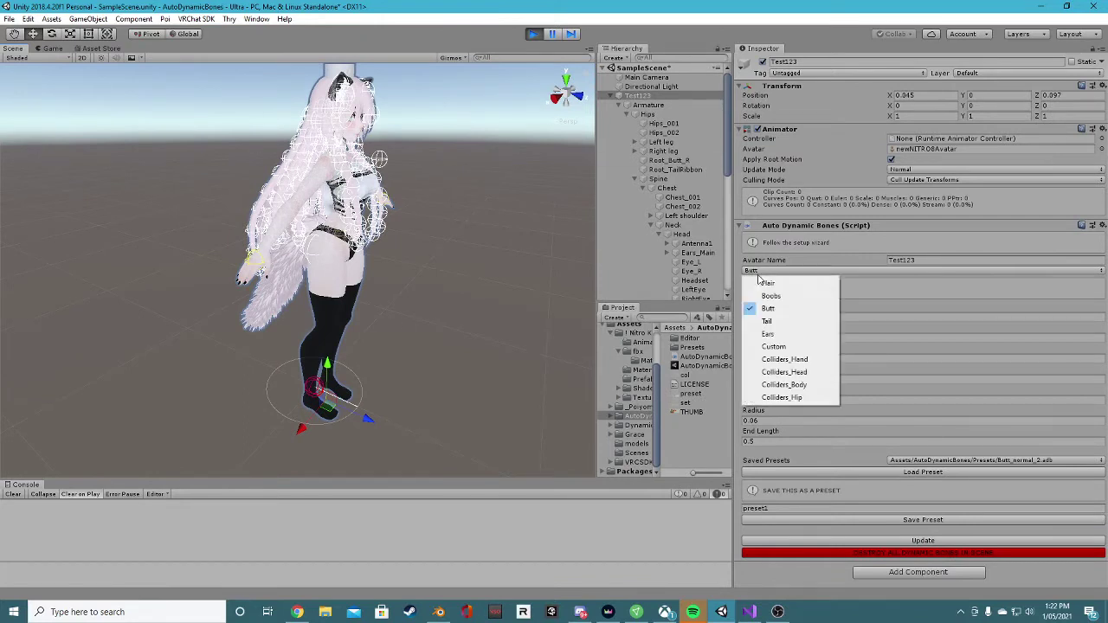
pyautogui.click(788, 322)
pyautogui.click(987, 471)
pyautogui.moveTo(945, 474)
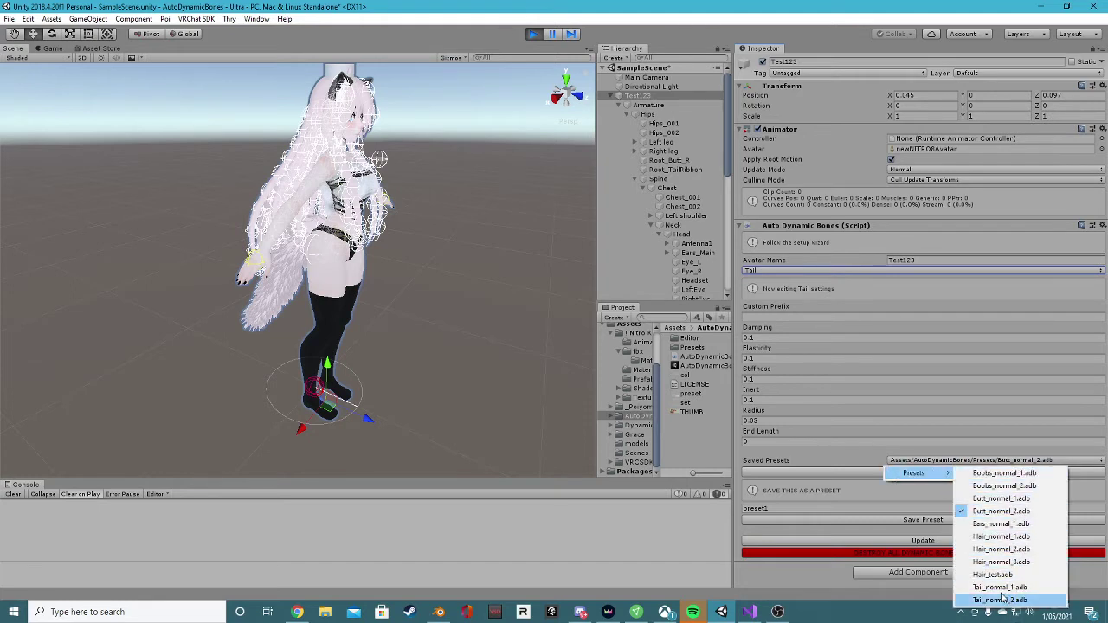
pyautogui.click(1004, 587)
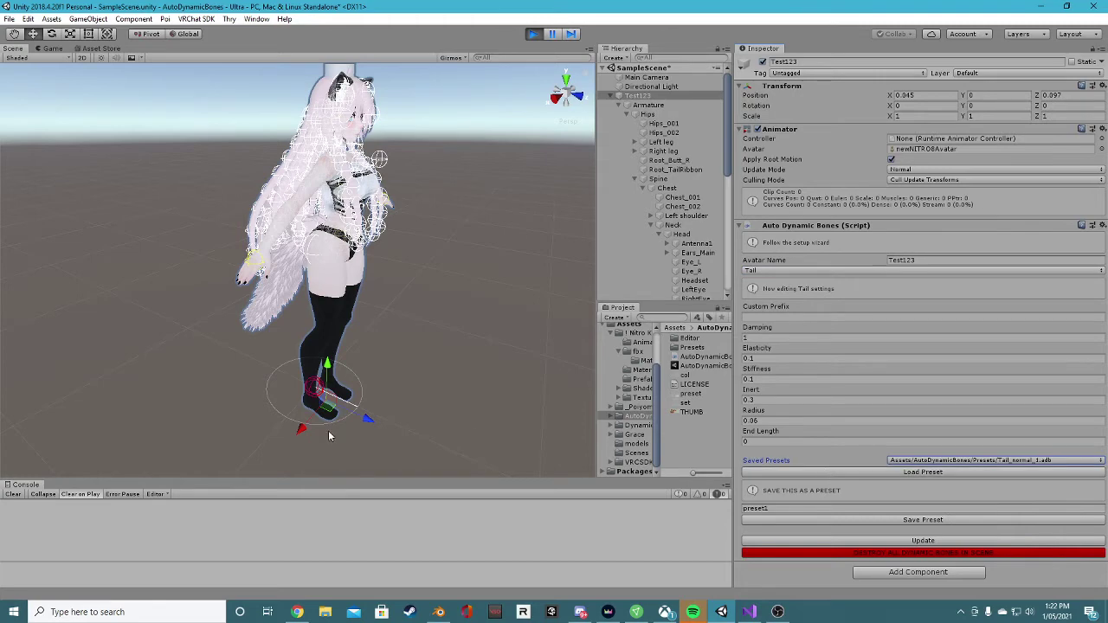
pyautogui.moveTo(306, 420); pyautogui.dragTo(285, 393)
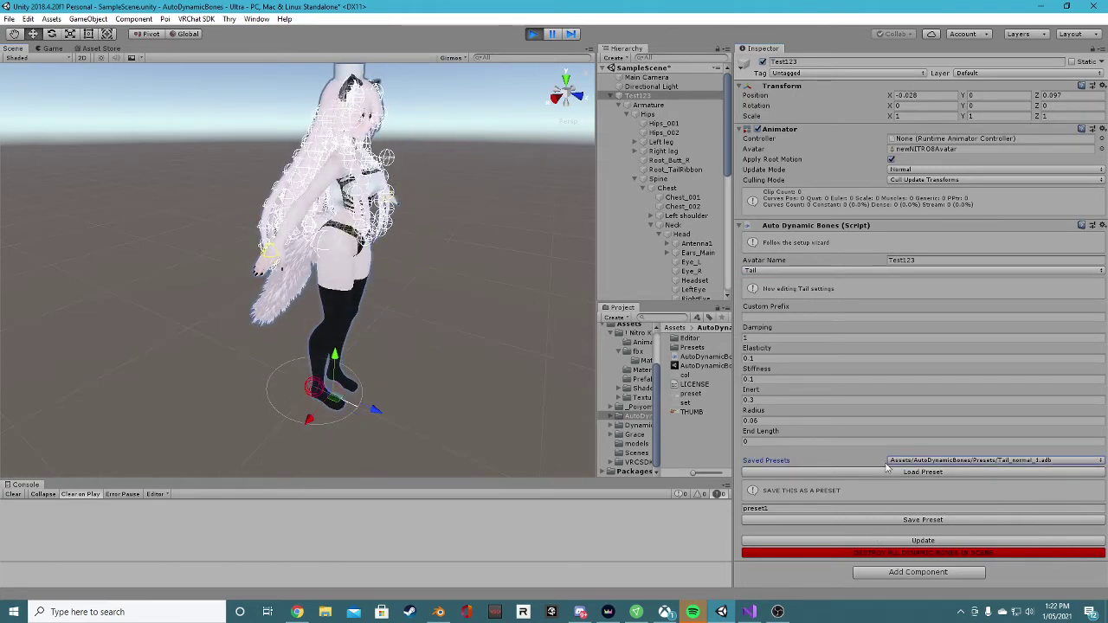
pyautogui.click(846, 475)
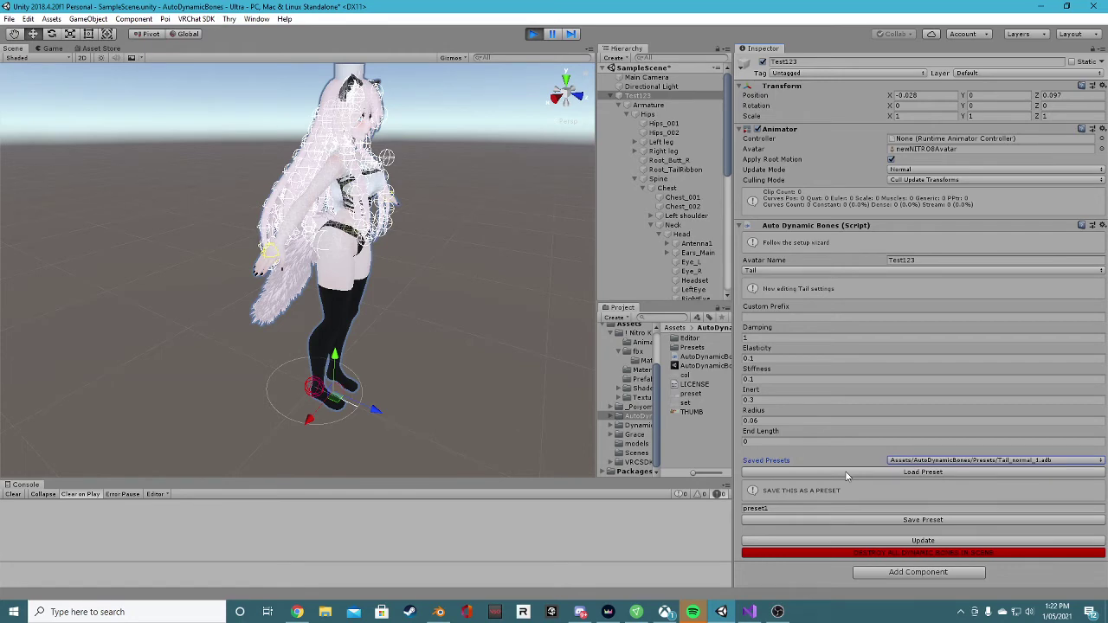
pyautogui.click(897, 542)
pyautogui.moveTo(315, 419); pyautogui.dragTo(256, 375)
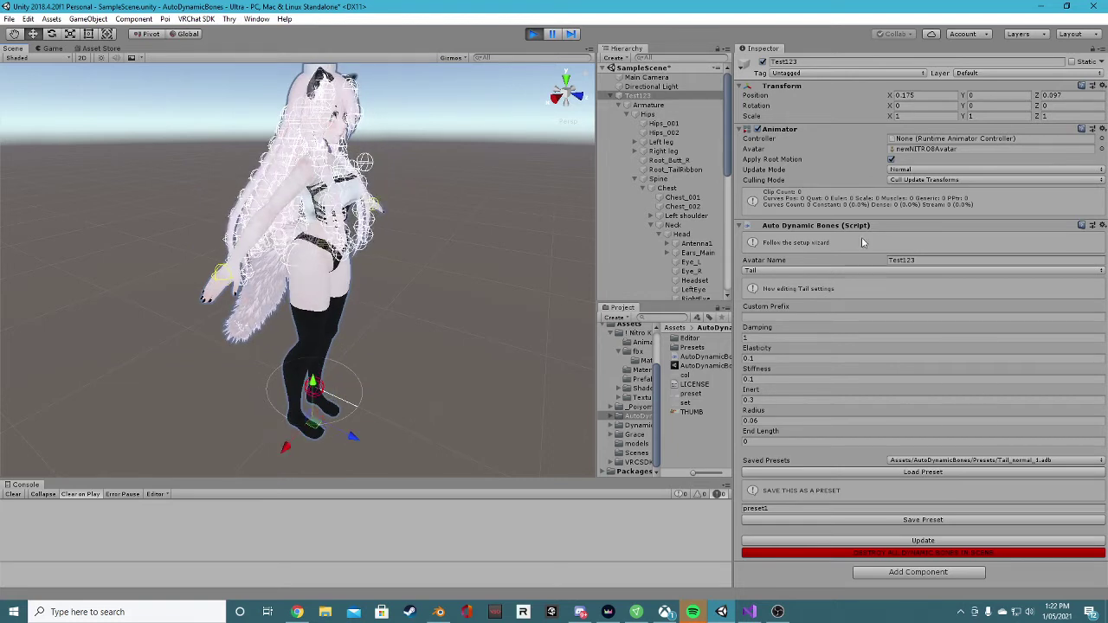
# Load the Ears_normal_1.adb preset into the Ears settings, update the dynamic bones and move the avatar along X to test it.
pyautogui.click(805, 270)
pyautogui.click(783, 336)
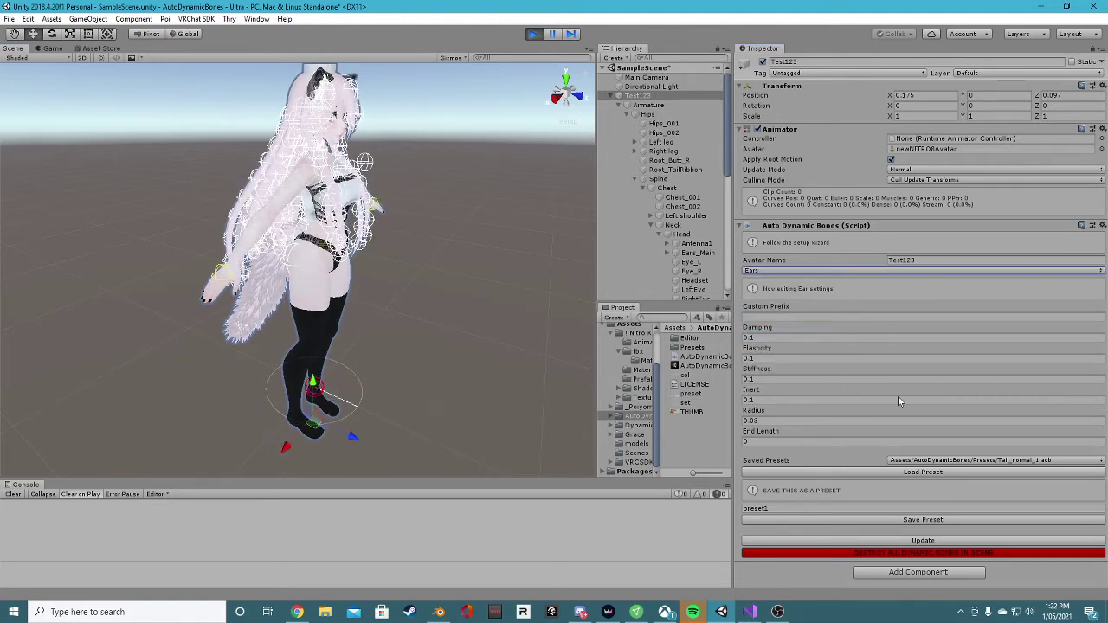
pyautogui.click(967, 461)
pyautogui.moveTo(919, 478)
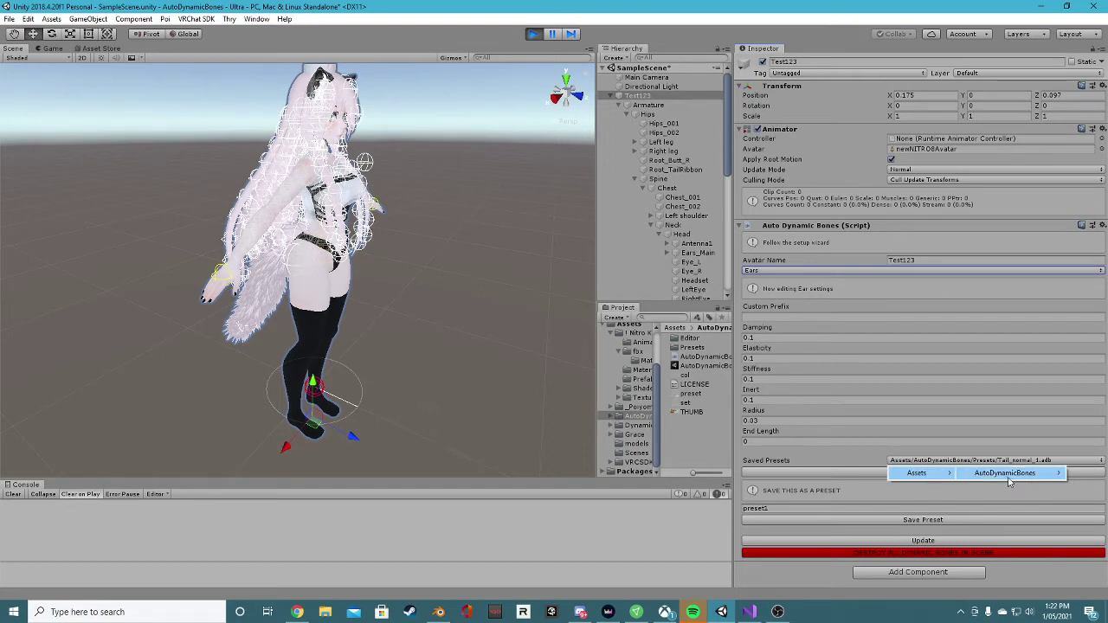
pyautogui.moveTo(1003, 474)
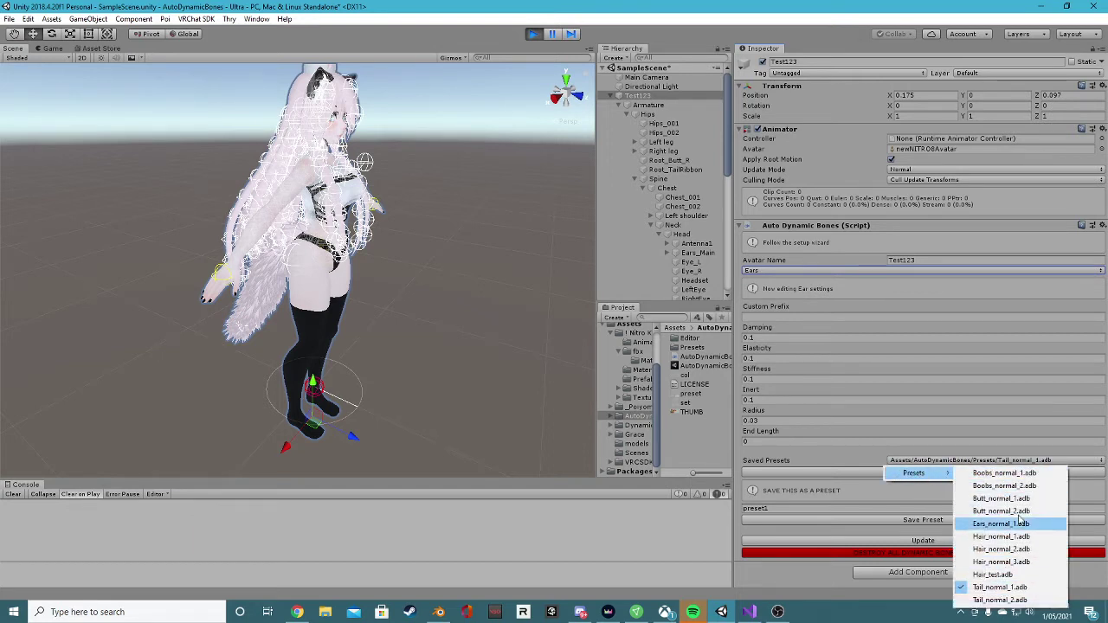
pyautogui.click(1000, 523)
pyautogui.click(877, 472)
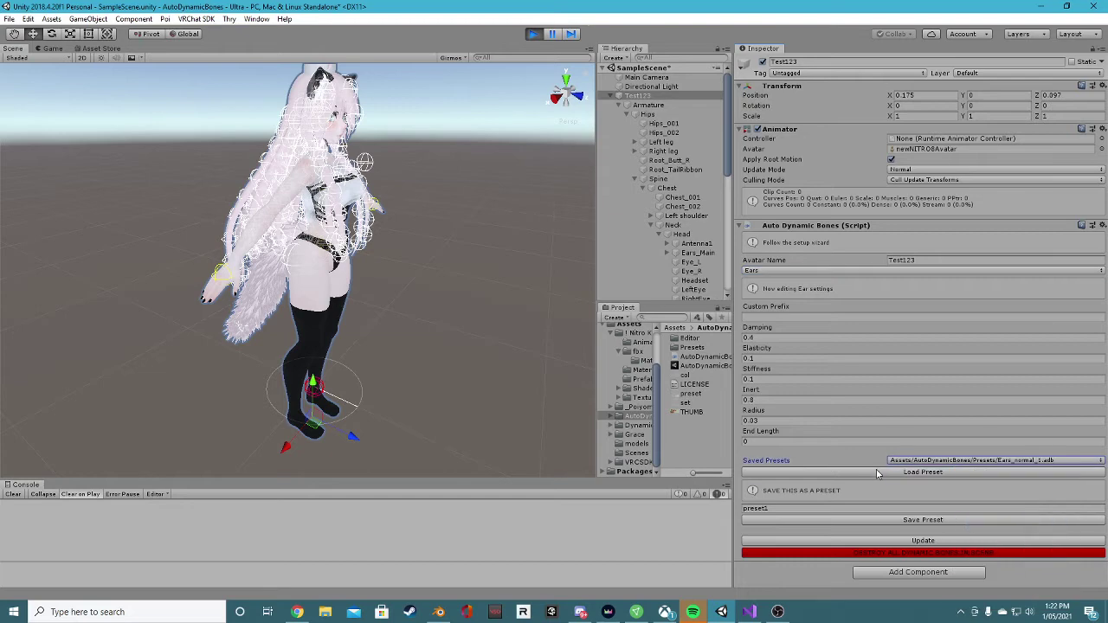
pyautogui.click(913, 541)
pyautogui.moveTo(324, 474); pyautogui.dragTo(342, 450)
# Switch the script to its Custom bone settings and view the whole avatar with the pole above its head.
pyautogui.click(758, 271)
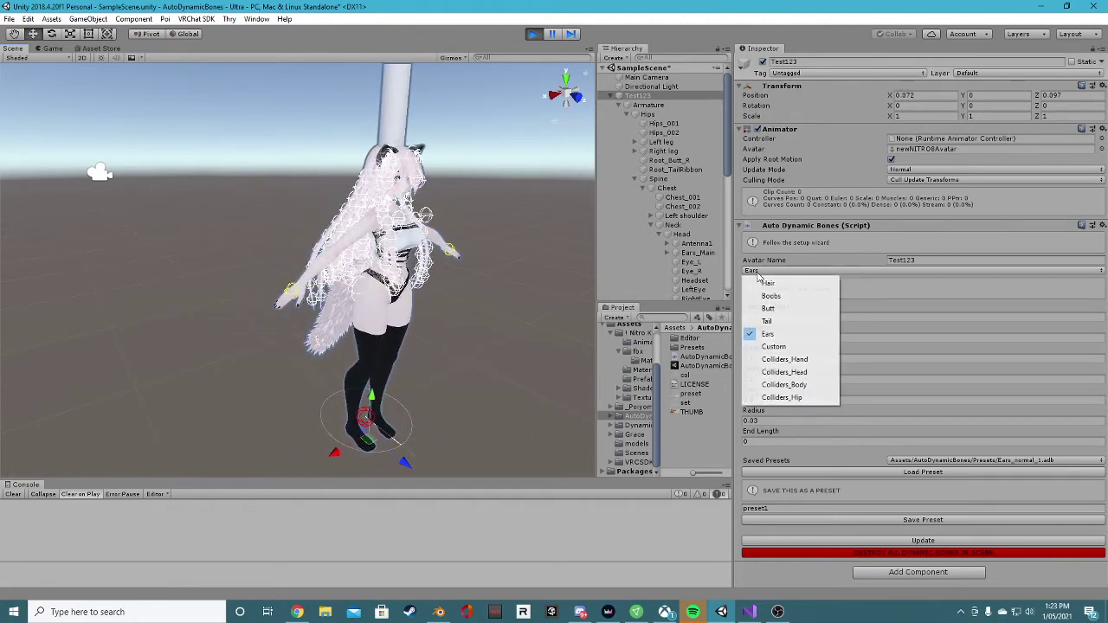
pyautogui.click(775, 347)
pyautogui.keyDown('alt'); pyautogui.moveTo(465, 264); pyautogui.dragTo(408, 275); pyautogui.keyUp('alt')
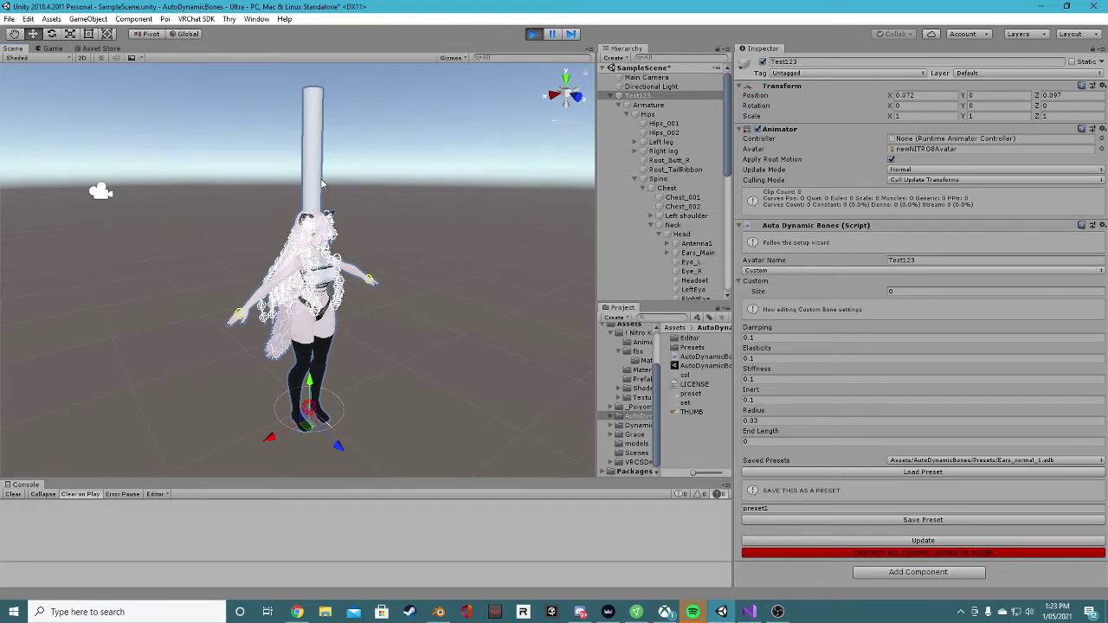
pyautogui.moveTo(321, 180); pyautogui.dragTo(339, 170, button='right')
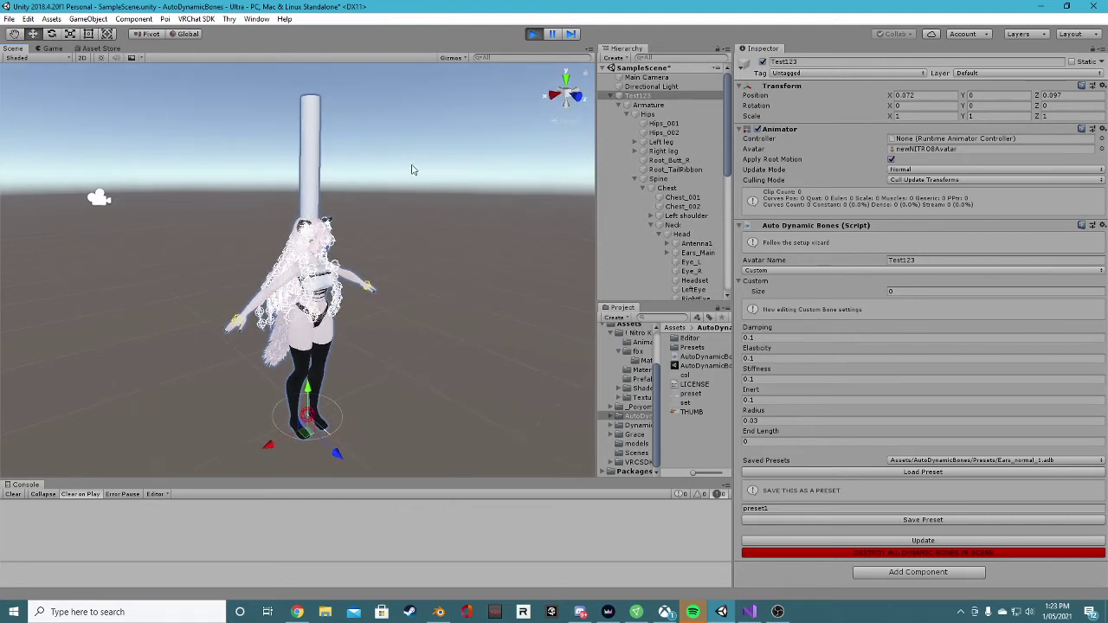
# Add the Armature of the untitled object under the avatar's Head bone to the script's Custom bone list.
pyautogui.moveTo(324, 257); pyautogui.dragTo(312, 244, button='right')
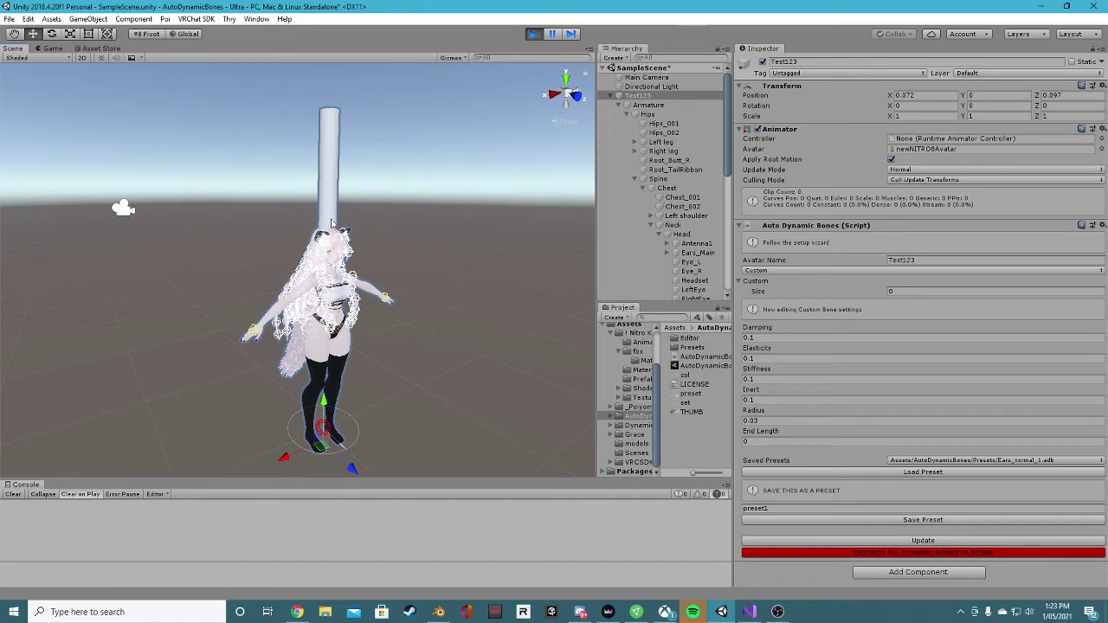
pyautogui.scroll(-10, 681, 167)
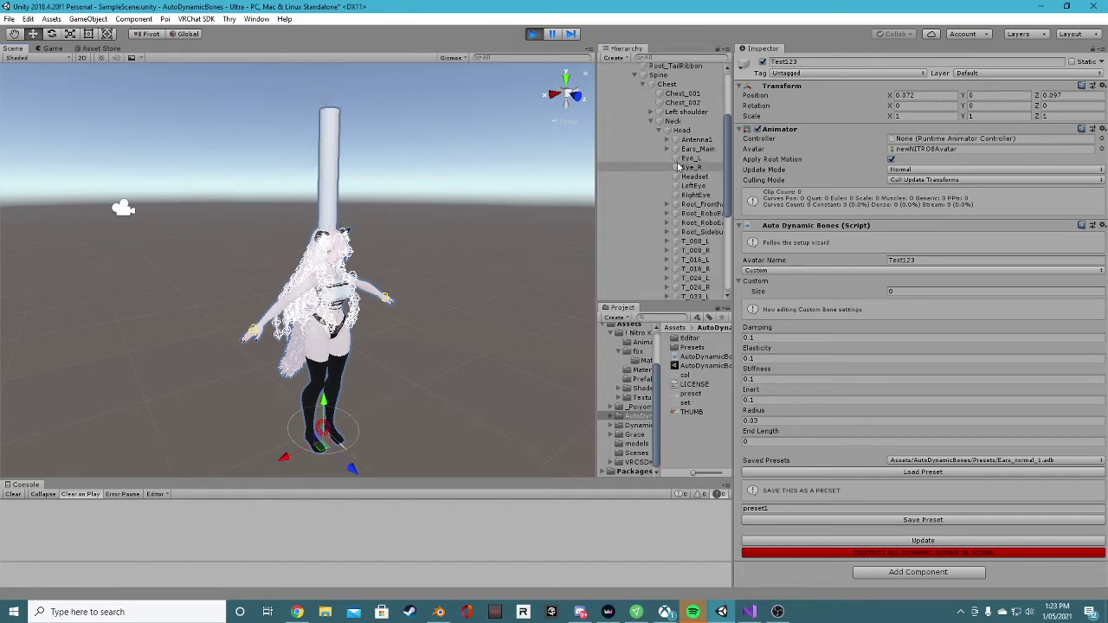
pyautogui.scroll(-2, 681, 173)
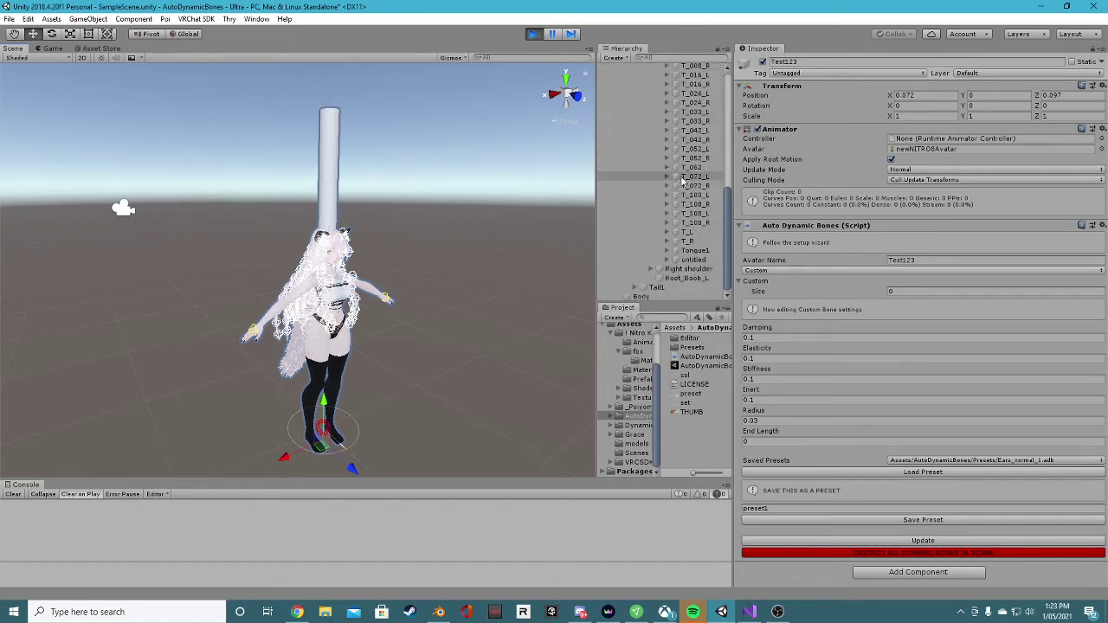
pyautogui.scroll(6, 671, 165)
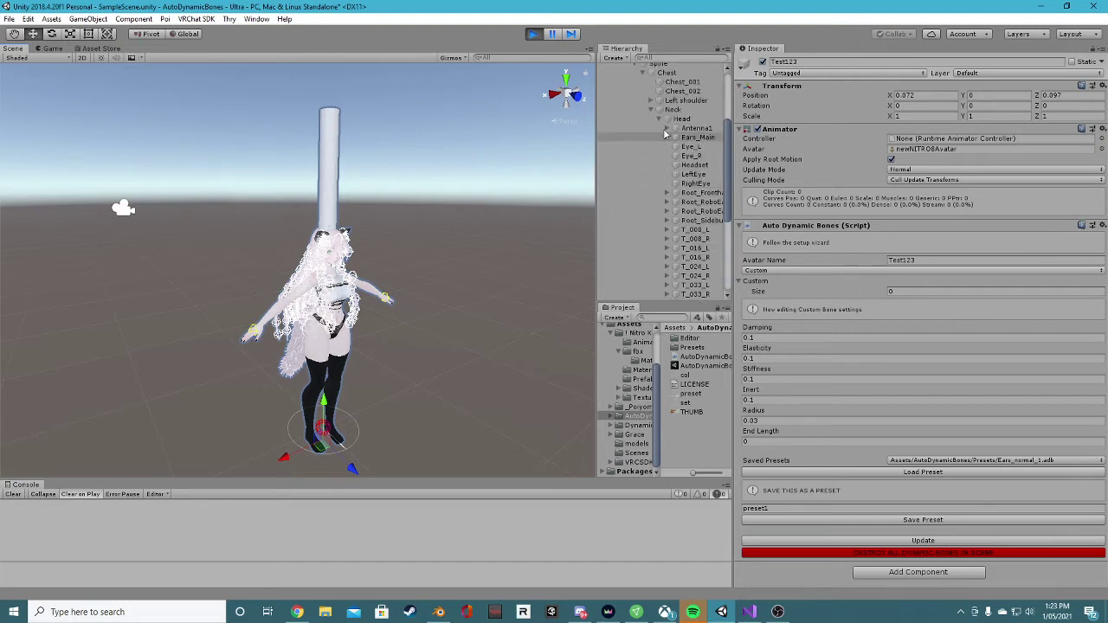
pyautogui.scroll(-6, 683, 190)
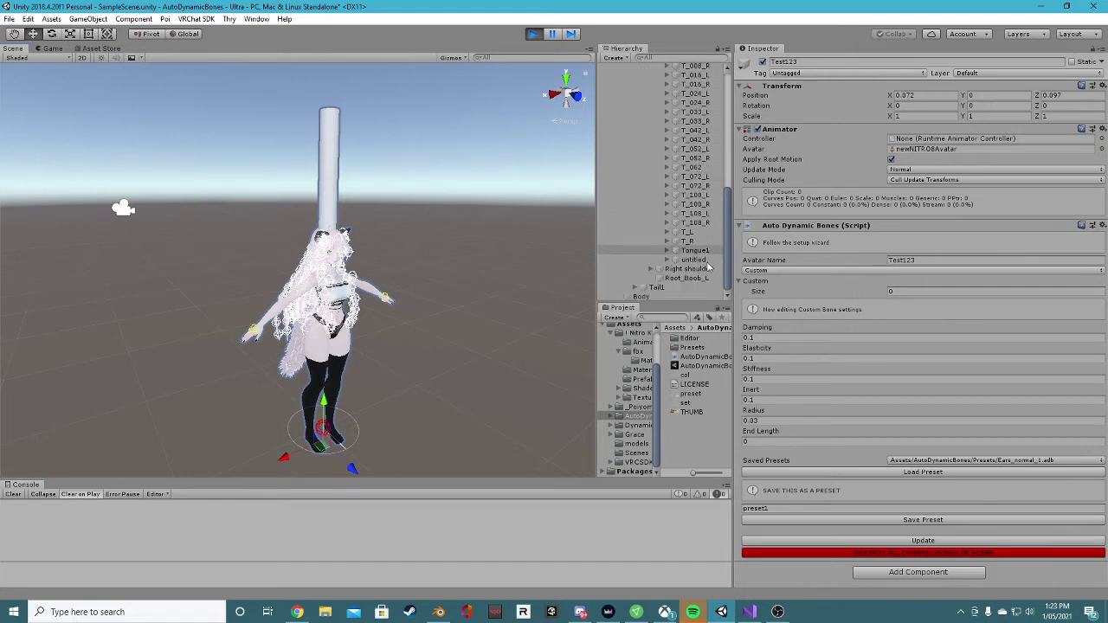
pyautogui.click(666, 260)
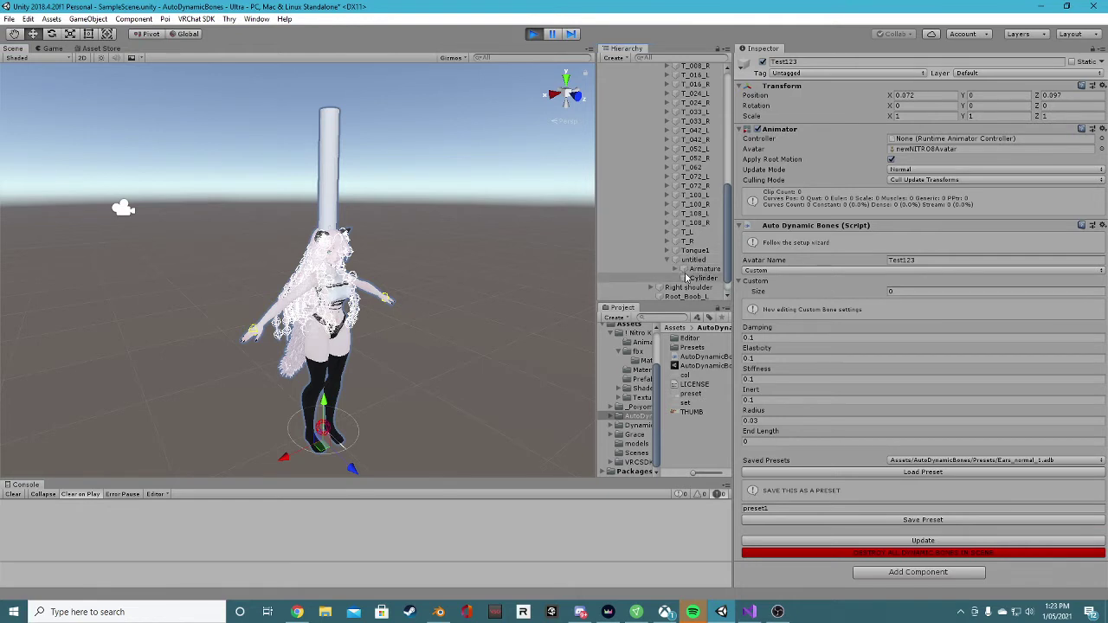
pyautogui.moveTo(693, 270); pyautogui.dragTo(873, 288)
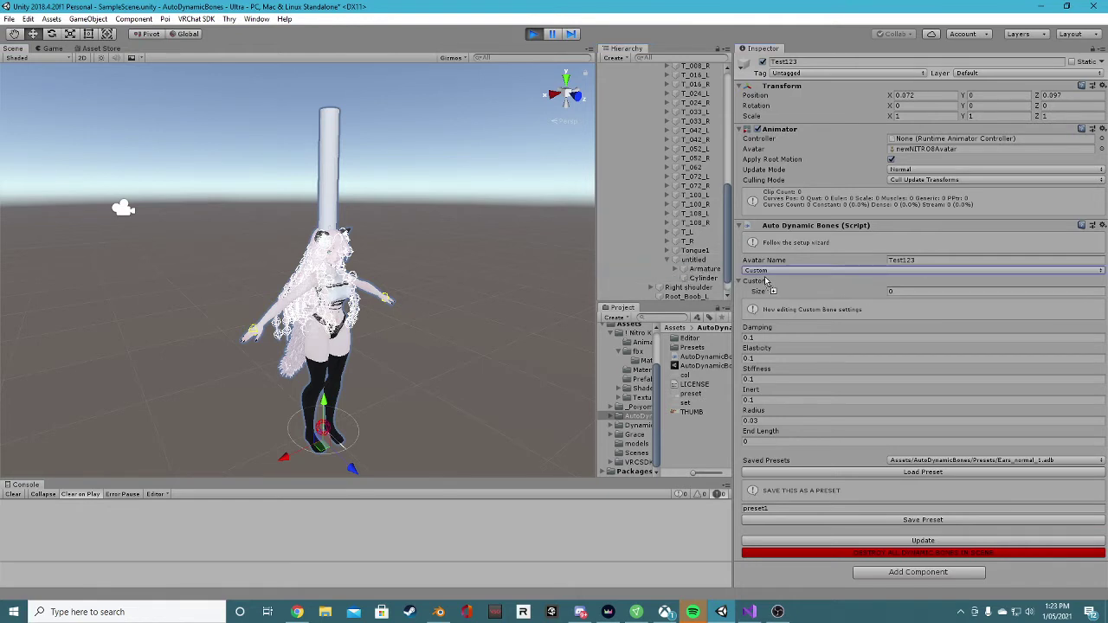
pyautogui.moveTo(759, 285); pyautogui.dragTo(759, 284)
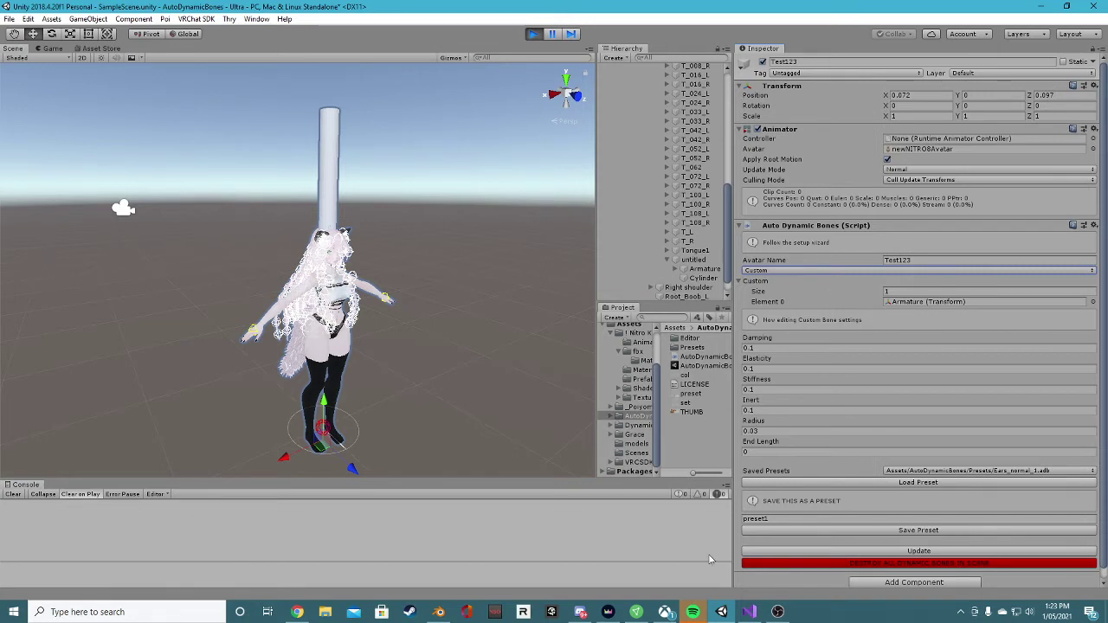
# Update the dynamic bones for the custom armature and move the avatar slightly along X to test the pole.
pyautogui.click(923, 555)
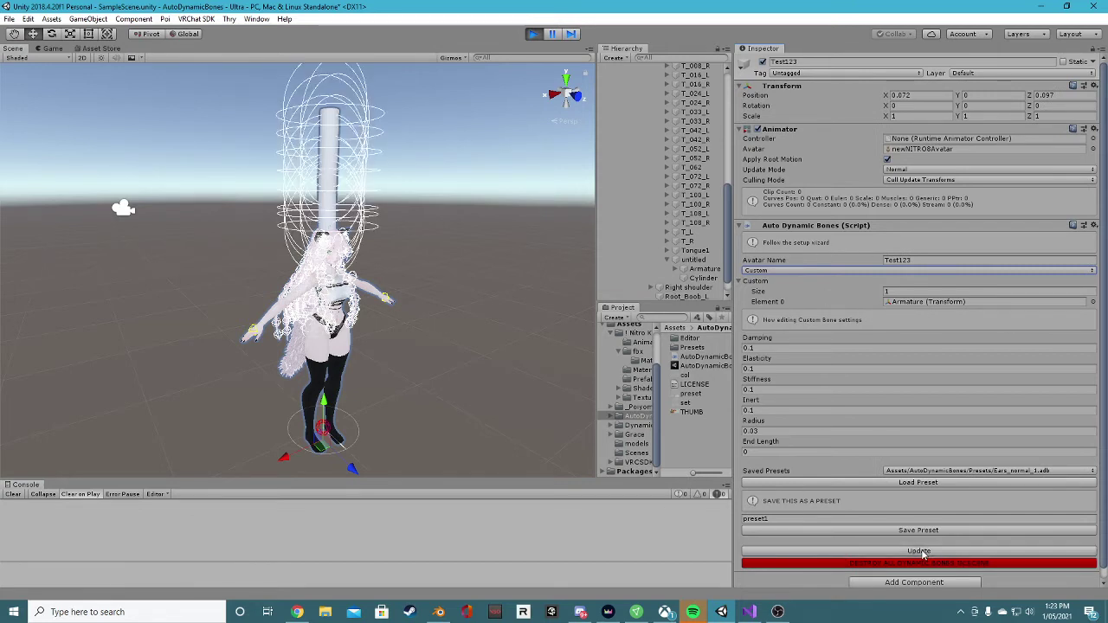
pyautogui.moveTo(396, 272)
pyautogui.mouseDown(button='right')
pyautogui.moveTo(410, 261)
pyautogui.moveTo(400, 262)
pyautogui.mouseUp(button='right')
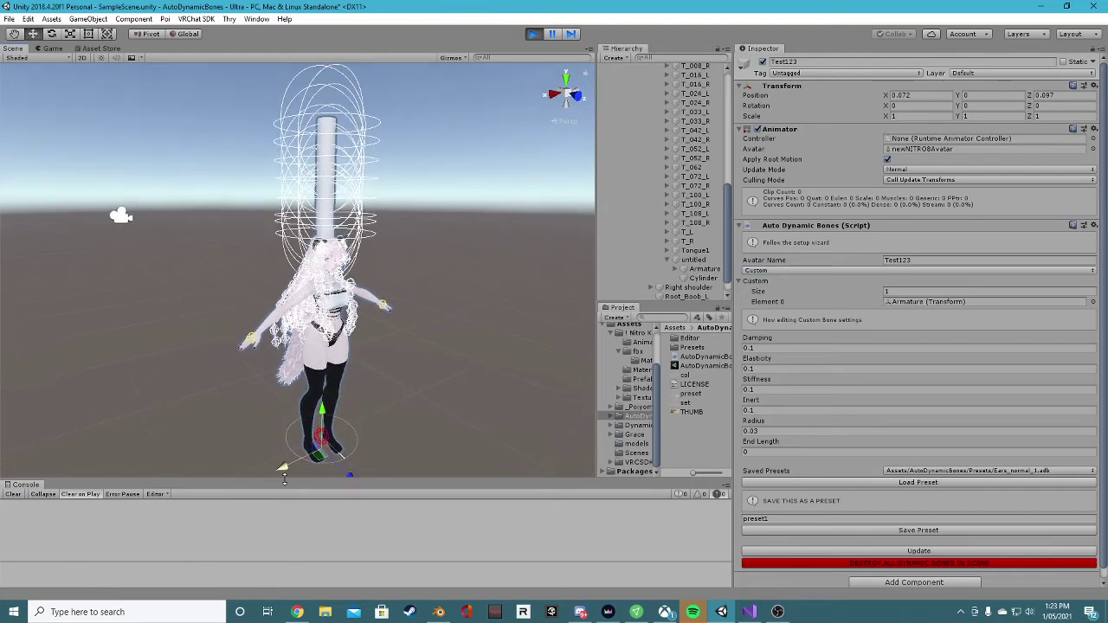
pyautogui.scroll(15, 640, 130)
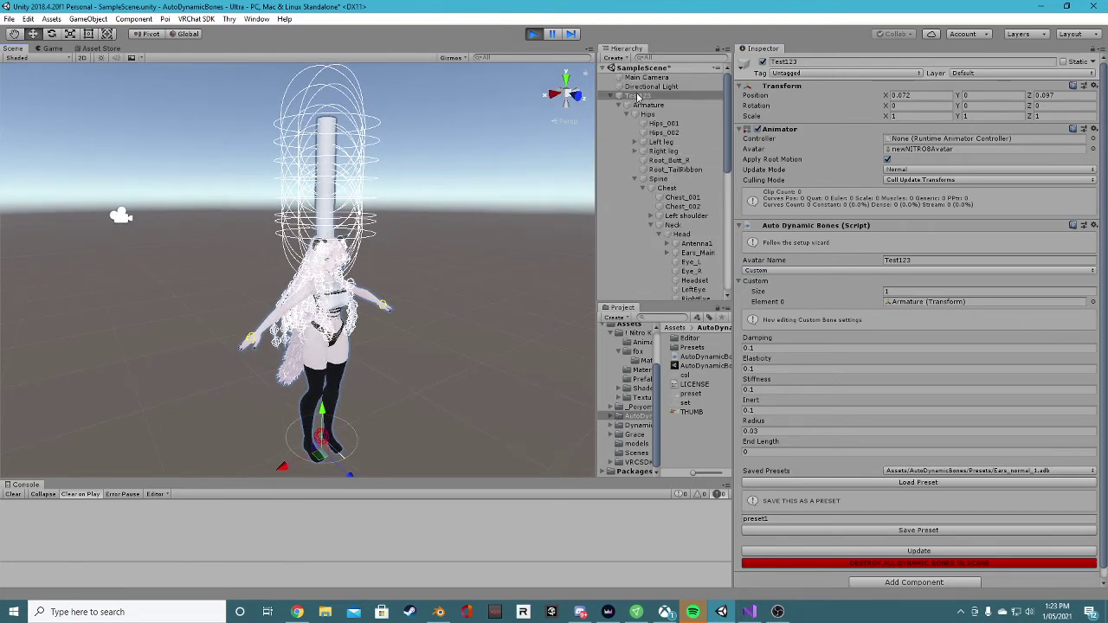
pyautogui.moveTo(282, 467)
pyautogui.mouseDown()
pyautogui.moveTo(298, 458)
pyautogui.moveTo(259, 447)
pyautogui.moveTo(285, 446)
pyautogui.moveTo(275, 447)
pyautogui.mouseUp()
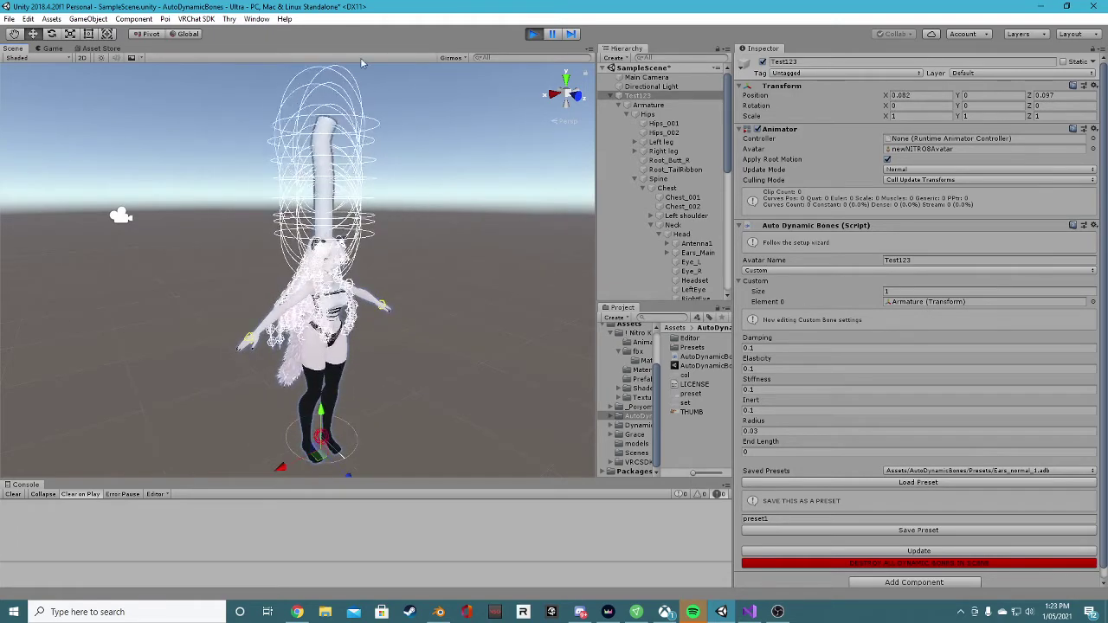
# Set the custom bone radius to 0.003 and update the dynamic bones.
pyautogui.click(754, 430)
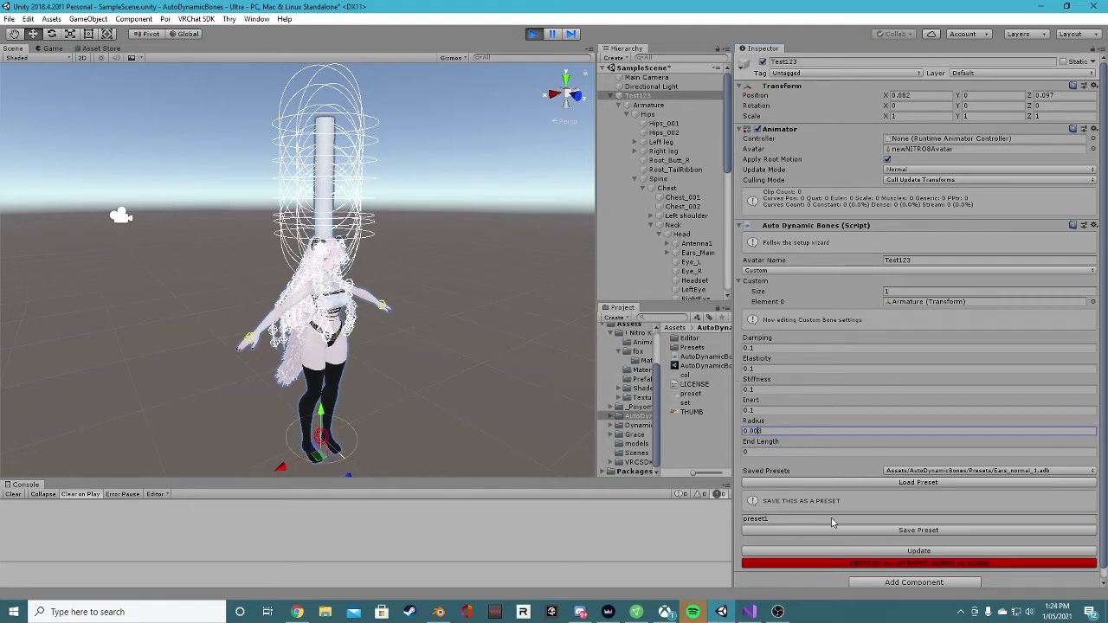
pyautogui.click(854, 553)
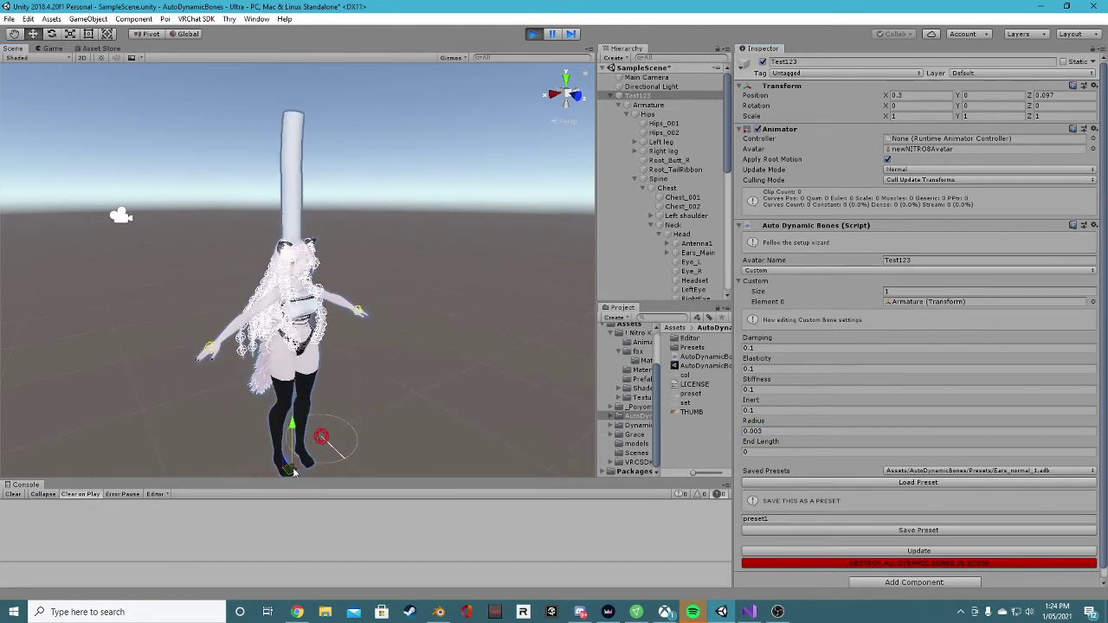
# Move the avatar back and forth along X and check how the pole above its head bends.
pyautogui.moveTo(289, 474); pyautogui.dragTo(249, 516, button='right')
pyautogui.moveTo(313, 390); pyautogui.dragTo(327, 385)
pyautogui.moveTo(392, 291); pyautogui.dragTo(430, 228, button='right')
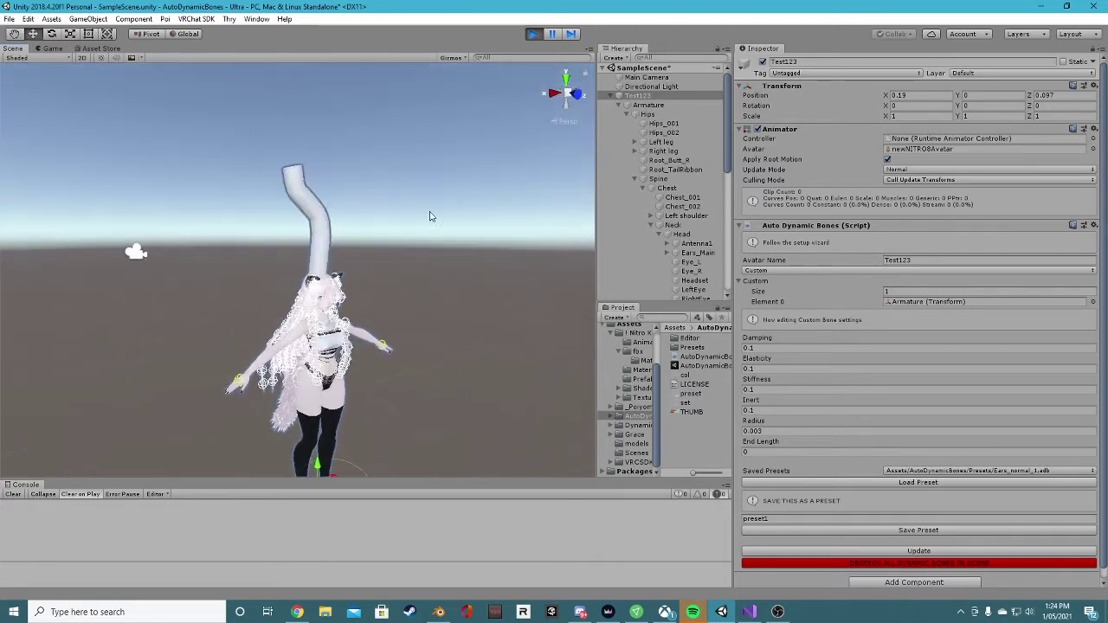
pyautogui.moveTo(315, 213); pyautogui.dragTo(295, 235, button='right')
pyautogui.moveTo(295, 478); pyautogui.dragTo(296, 478)
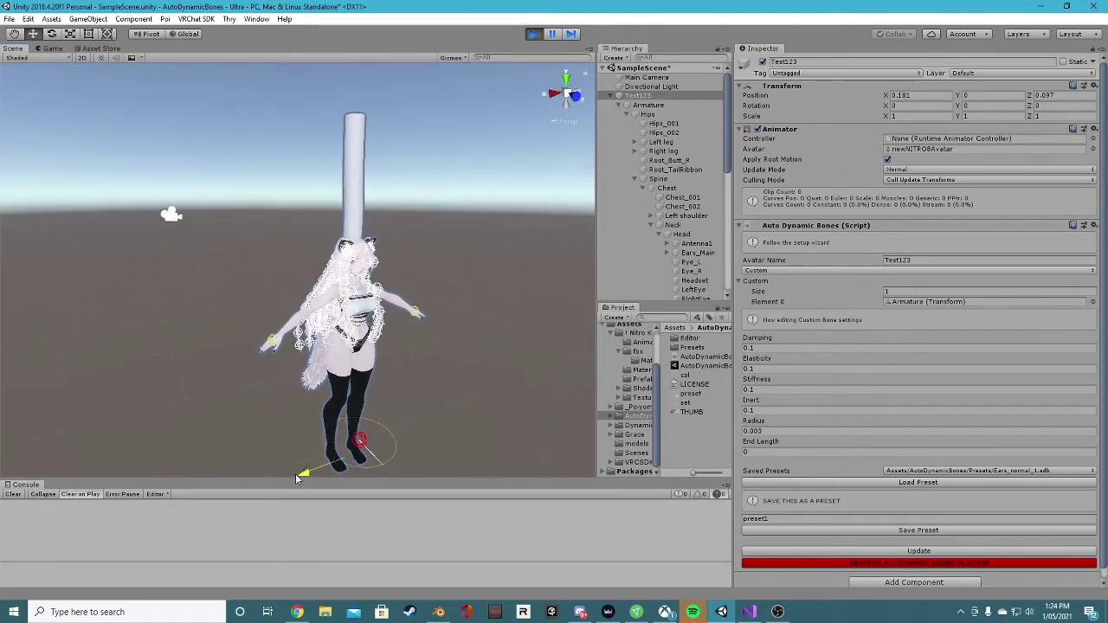